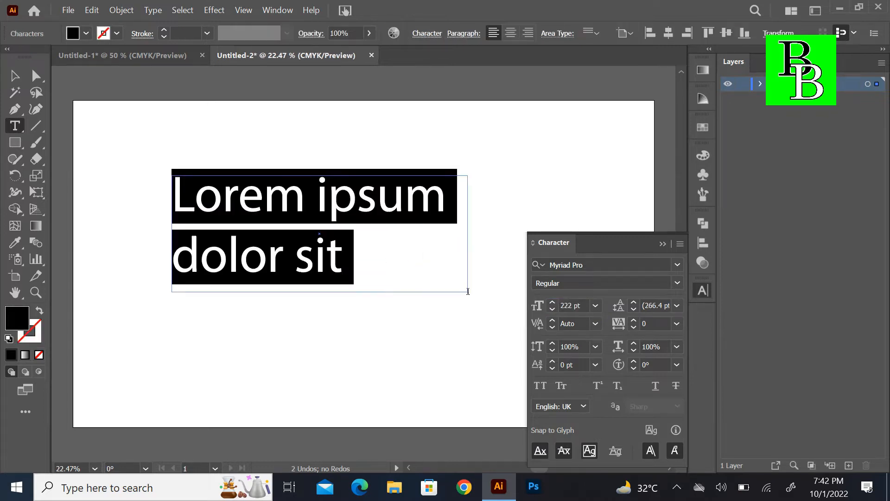
# Step: Replace the placeholder text in the text frame with BLANK
pyautogui.press('BackSpace')
pyautogui.write('BLA')
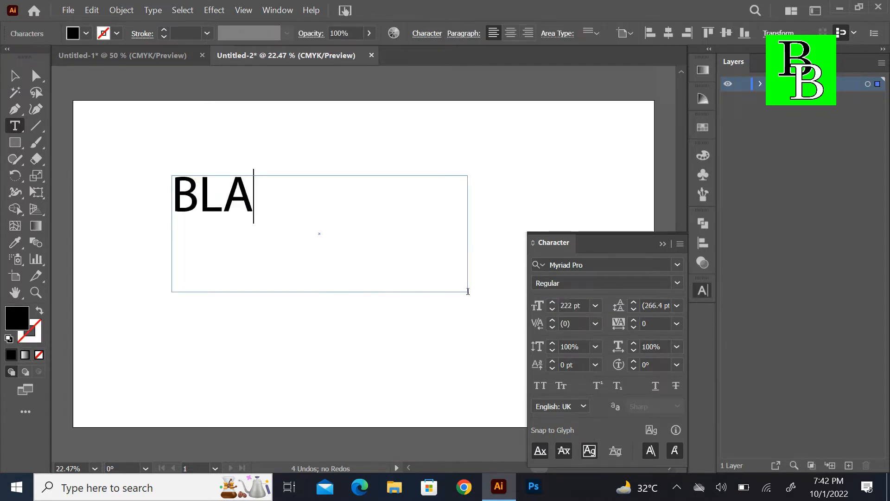
pyautogui.write('NK')
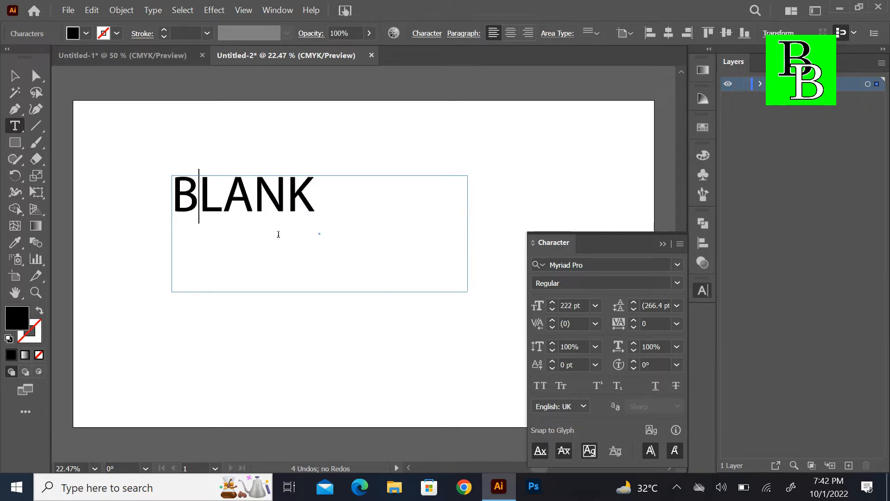
# Step: Set the BLANK text's tracking to 98 and its font to Myriad Variable Concept Bold
pyautogui.moveTo(173, 191); pyautogui.dragTo(347, 209)
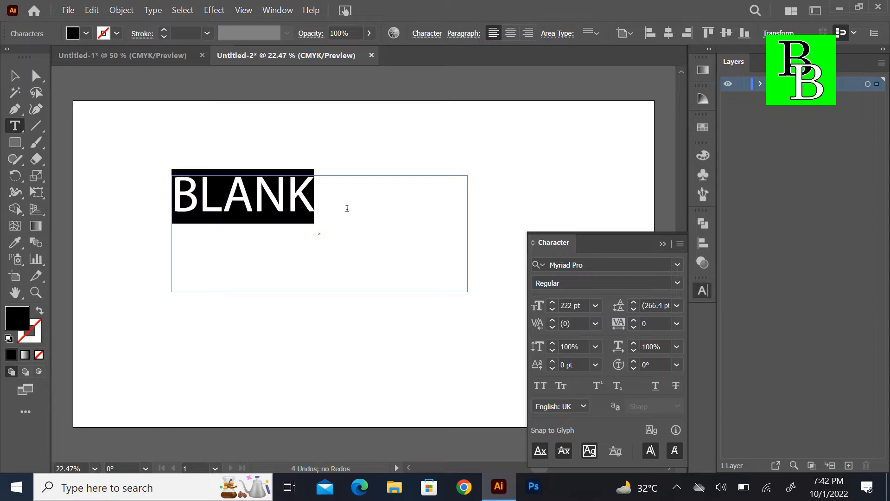
pyautogui.moveTo(634, 323); pyautogui.dragTo(634, 323)
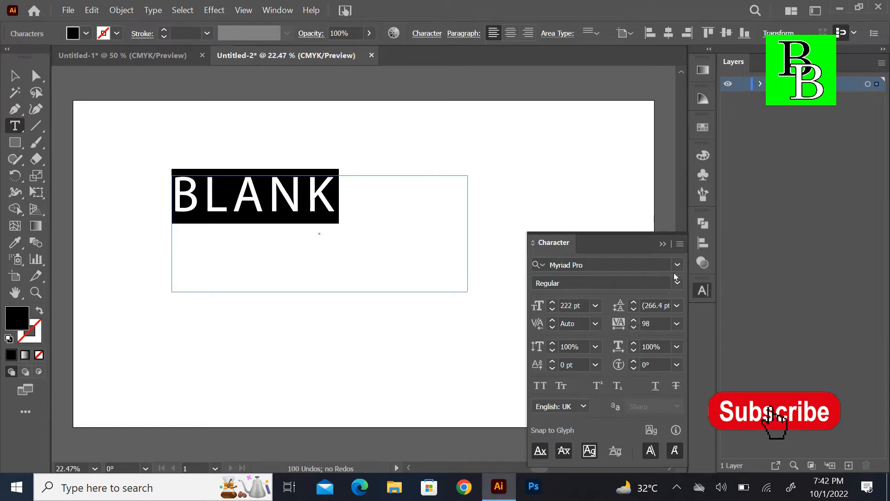
pyautogui.click(677, 265)
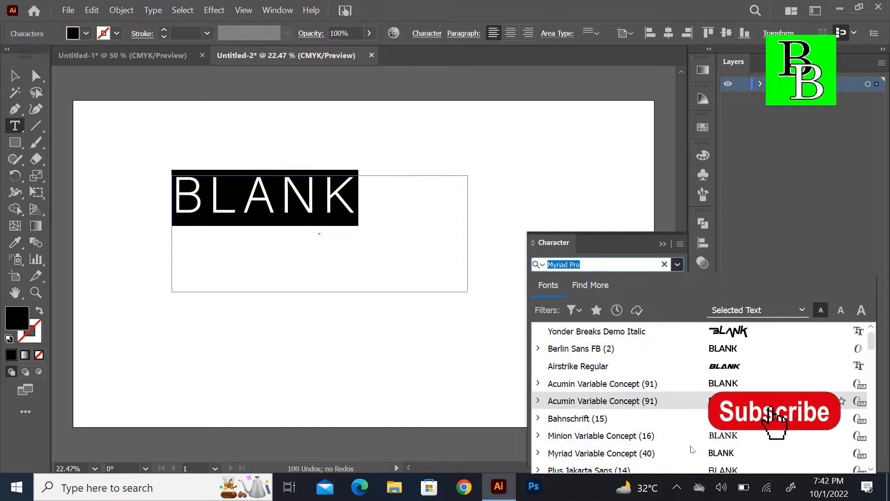
pyautogui.click(697, 449)
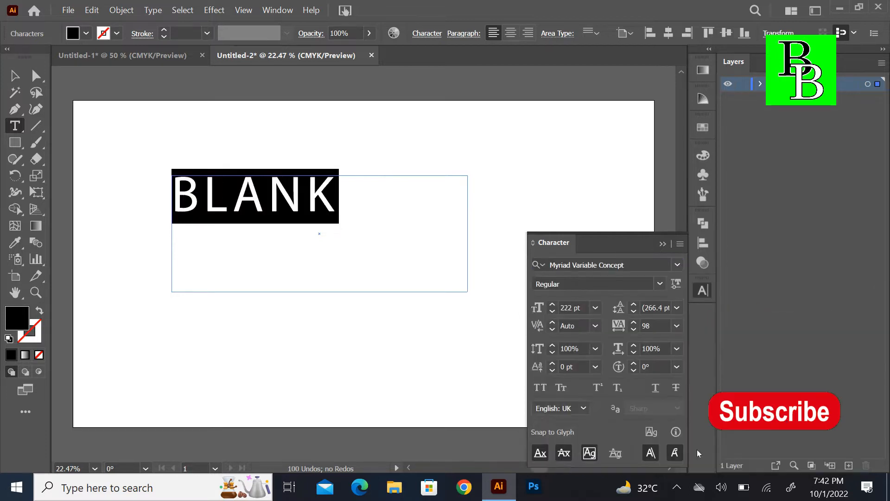
pyautogui.click(660, 282)
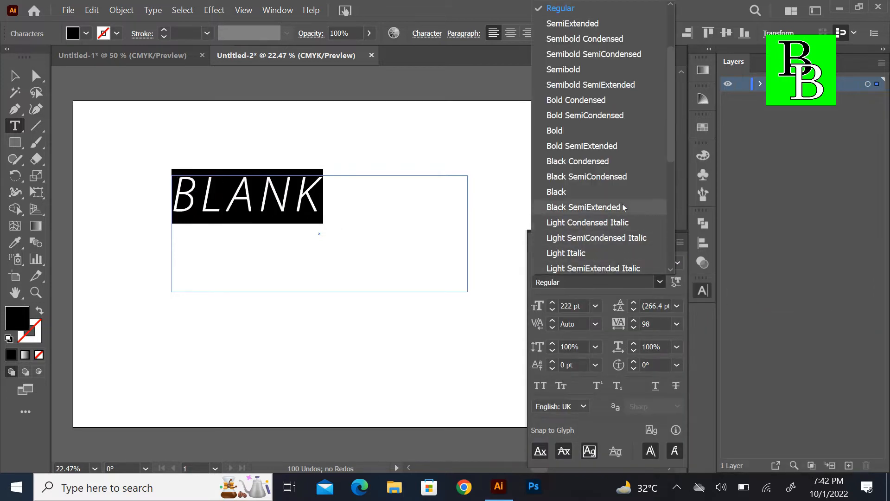
pyautogui.click(603, 132)
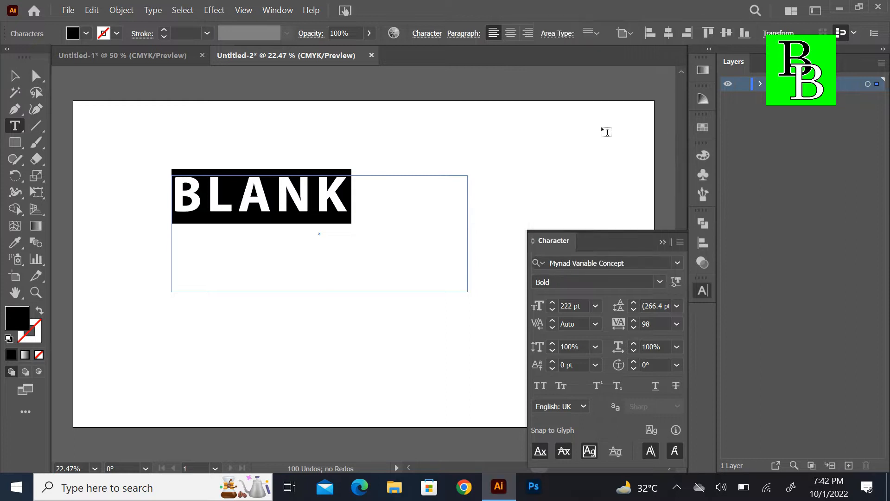
# Step: Convert the BLANK text to outlines
pyautogui.click(15, 76)
pyautogui.rightClick(274, 183)
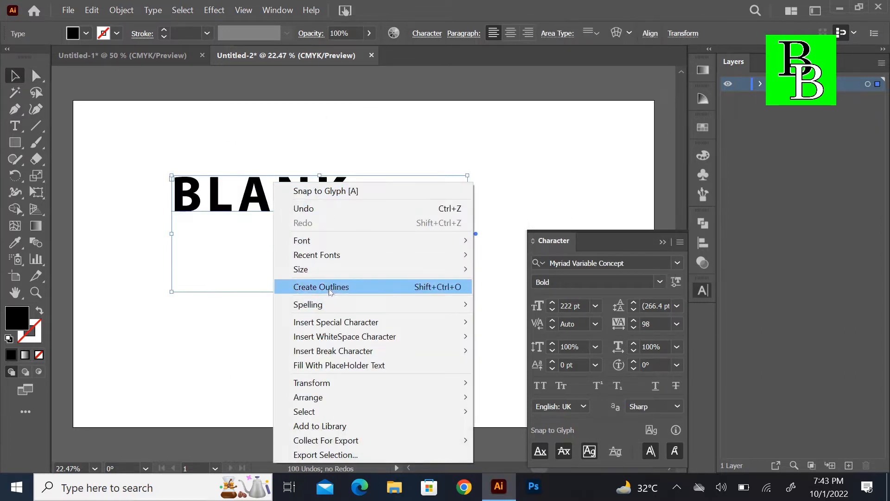
pyautogui.click(328, 286)
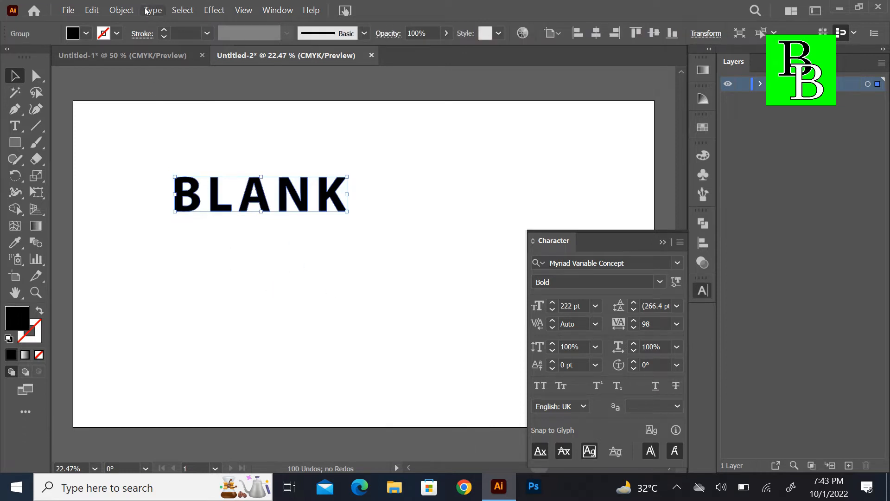
# Step: Add a 21 pt stroke to the outlined BLANK letters and align it to the outside
pyautogui.click(164, 29)
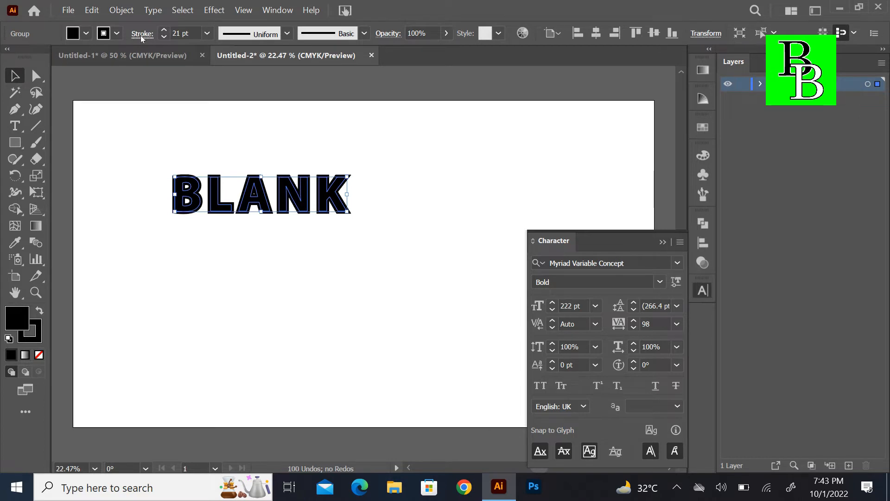
pyautogui.click(142, 34)
pyautogui.click(88, 106)
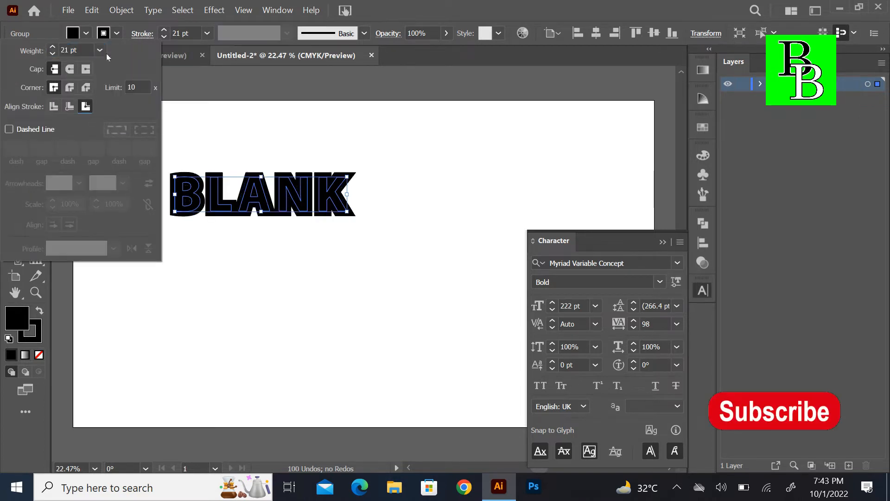
# Step: Colour the letters' stroke blue (C=85 M=50 Y=0 K=0) and set its weight to 11 pt
pyautogui.click(111, 40)
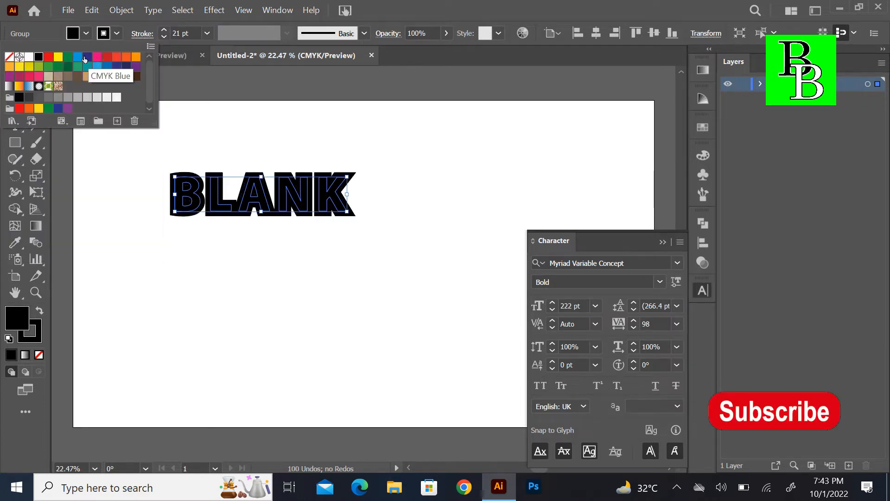
pyautogui.click(107, 66)
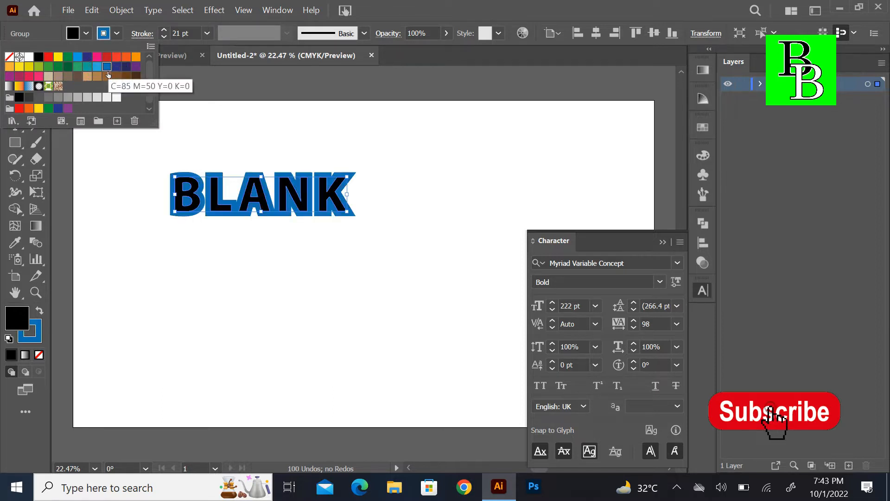
pyautogui.click(164, 37)
pyautogui.click(164, 37)
pyautogui.click(165, 38)
pyautogui.click(164, 37)
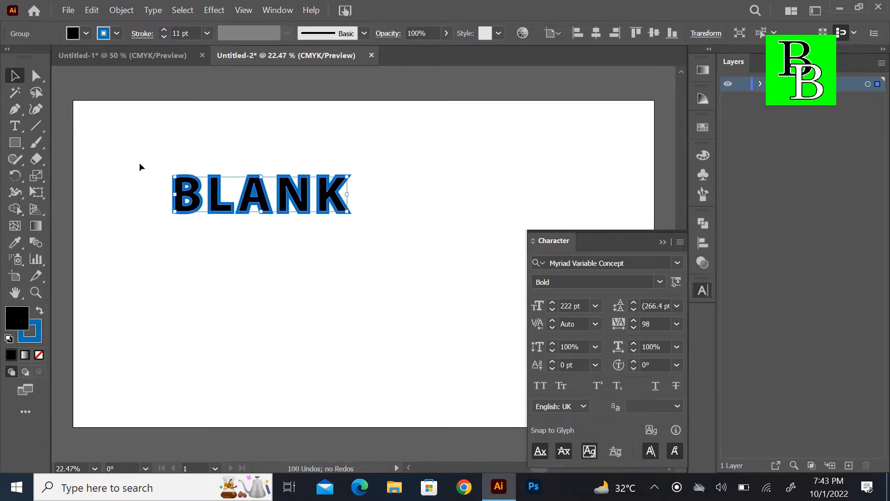
# Step: Convert the blue stroke around the BLANK letters into shapes with Outline Stroke
pyautogui.click(131, 6)
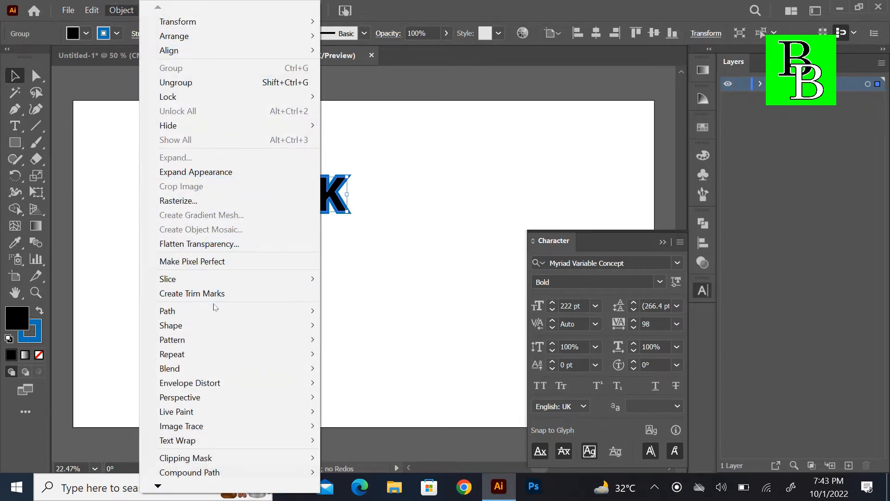
pyautogui.moveTo(215, 311)
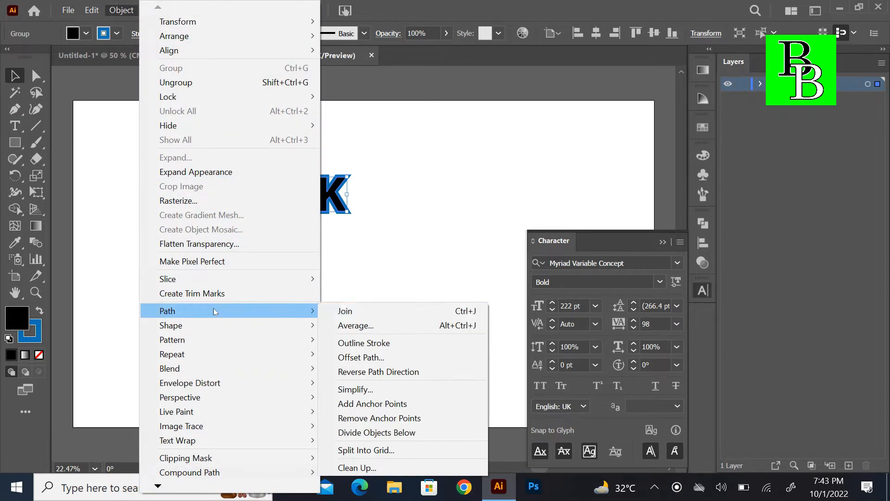
pyautogui.click(386, 346)
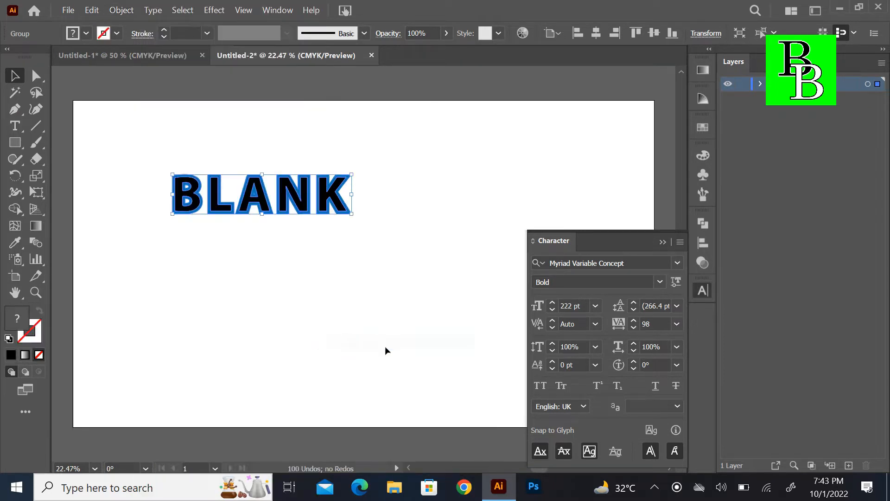
# Step: Ungroup the BLANK lettering fully so each black fill is separate from its blue border
pyautogui.click(163, 176)
pyautogui.moveTo(146, 145); pyautogui.dragTo(360, 252)
pyautogui.press('ctrl')
pyautogui.click(357, 252)
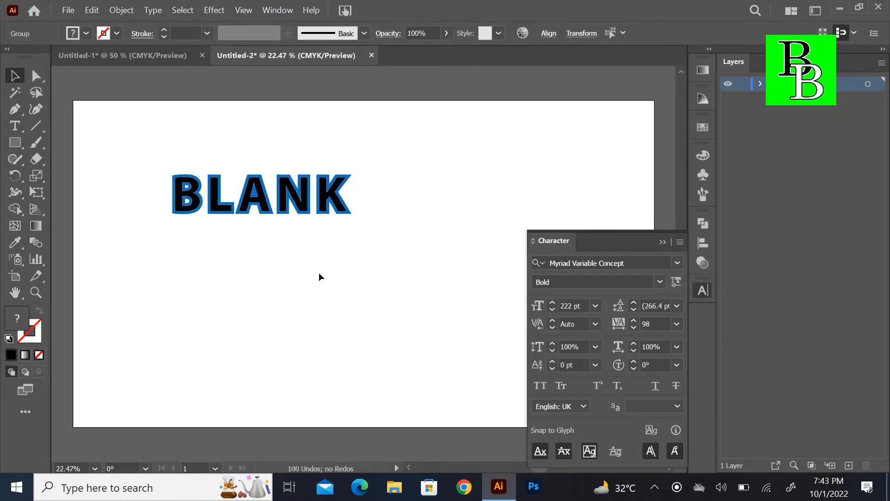
pyautogui.moveTo(147, 153); pyautogui.dragTo(355, 249)
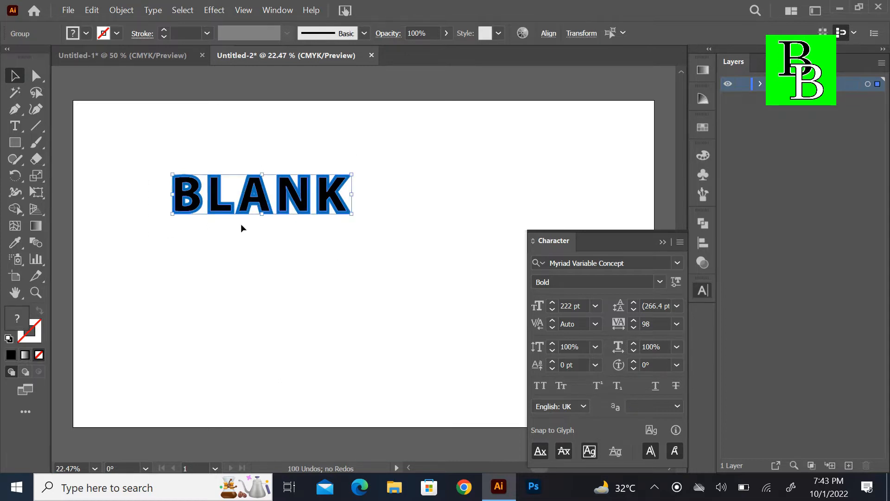
pyautogui.press('ctrl')
pyautogui.click(221, 263)
# Step: Move the black fills of all five letters below their blue borders and delete them
pyautogui.click(197, 207)
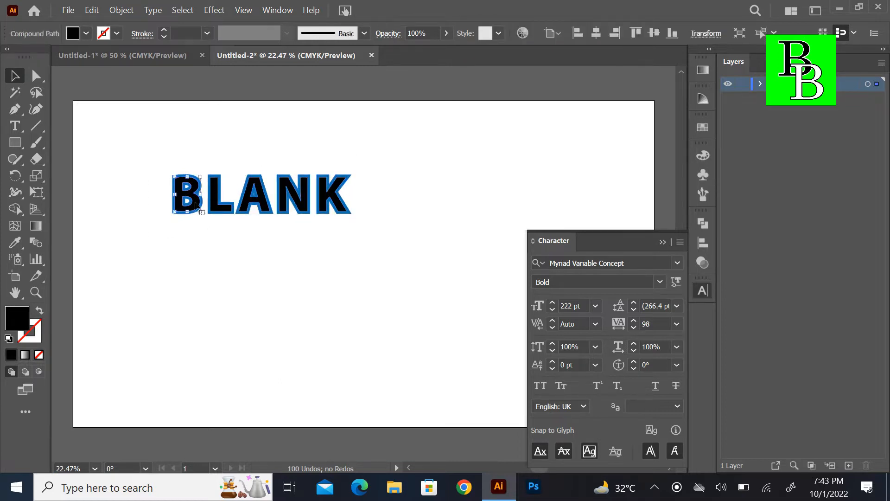
pyautogui.moveTo(197, 203); pyautogui.dragTo(199, 259)
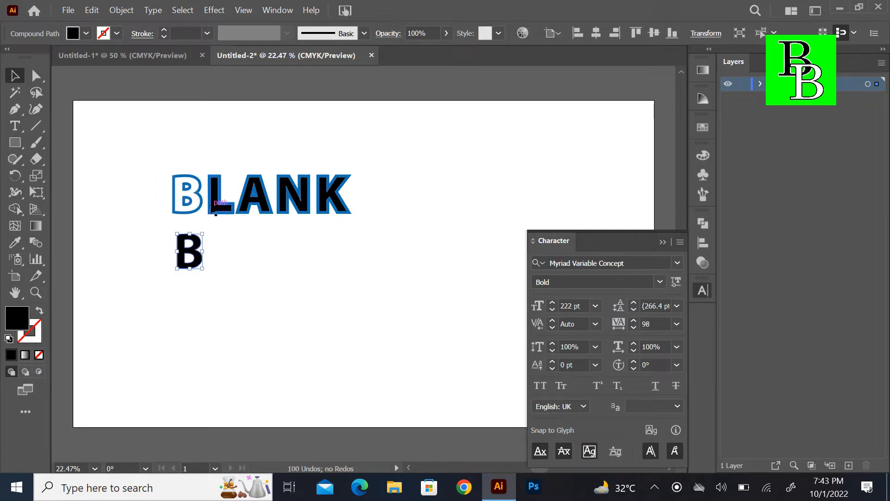
pyautogui.moveTo(218, 207); pyautogui.dragTo(232, 254)
pyautogui.moveTo(249, 211); pyautogui.dragTo(245, 255)
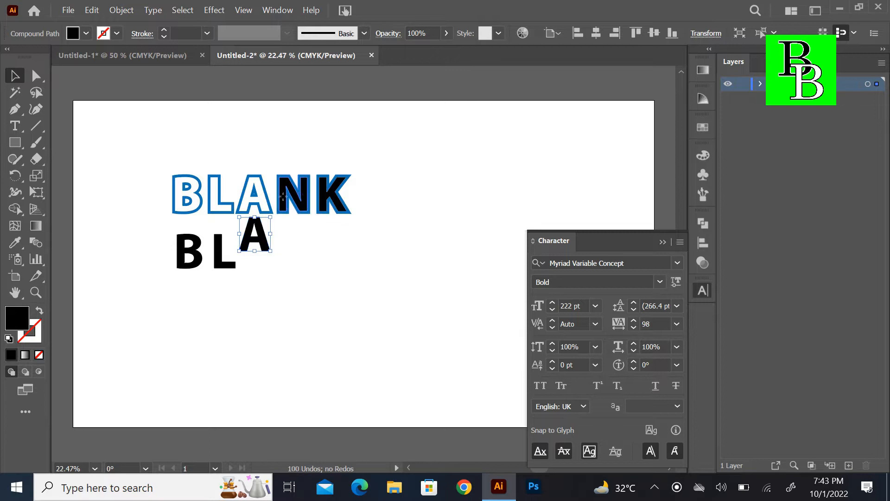
pyautogui.moveTo(293, 195); pyautogui.dragTo(292, 244)
pyautogui.moveTo(325, 204); pyautogui.dragTo(320, 247)
pyautogui.moveTo(202, 260); pyautogui.dragTo(347, 277)
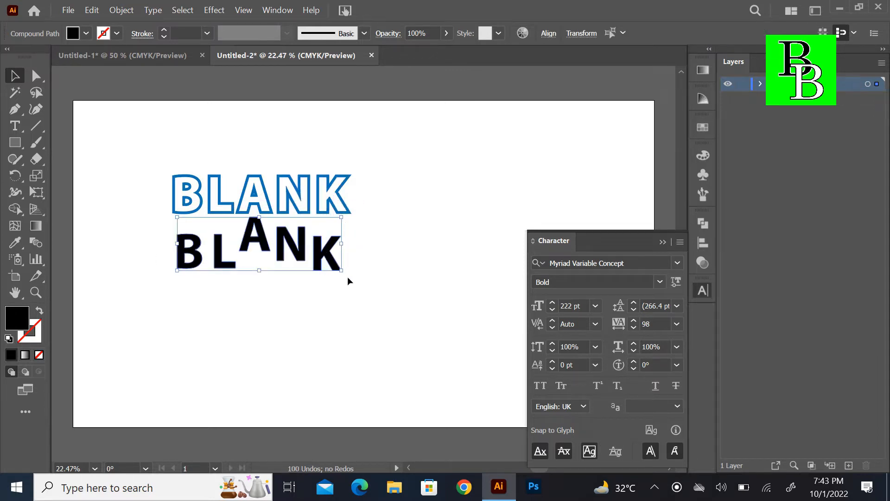
pyautogui.press('Delete')
# Step: Collapse the Character settings and draw a horizontal line across the upper part of BLANK, extending slightly past both ends of the word
pyautogui.moveTo(135, 152); pyautogui.dragTo(364, 234)
pyautogui.hotkey('ctrl', '=')
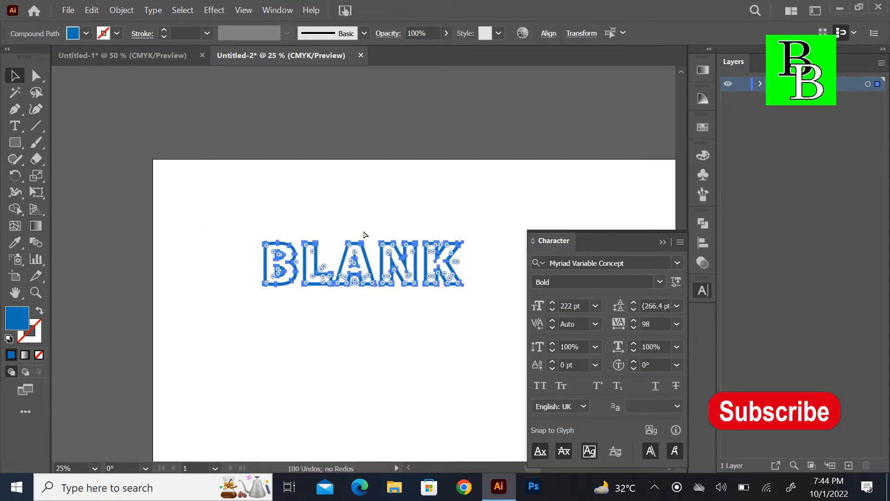
pyautogui.hotkey('ctrl', '=')
pyautogui.hotkey('ctrl', '=')
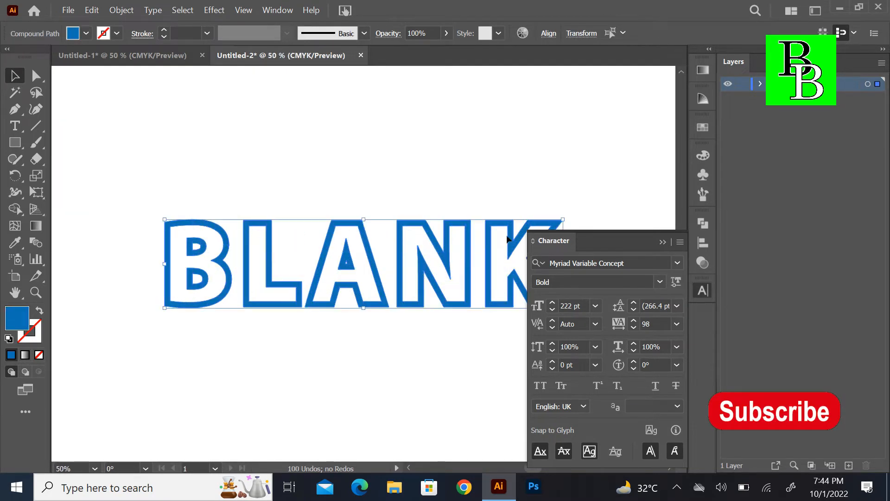
pyautogui.click(663, 243)
pyautogui.click(319, 171)
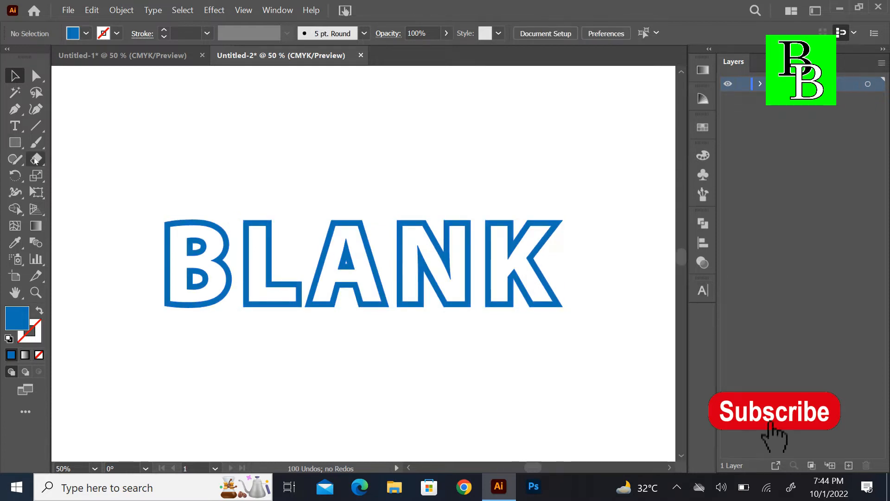
pyautogui.click(36, 125)
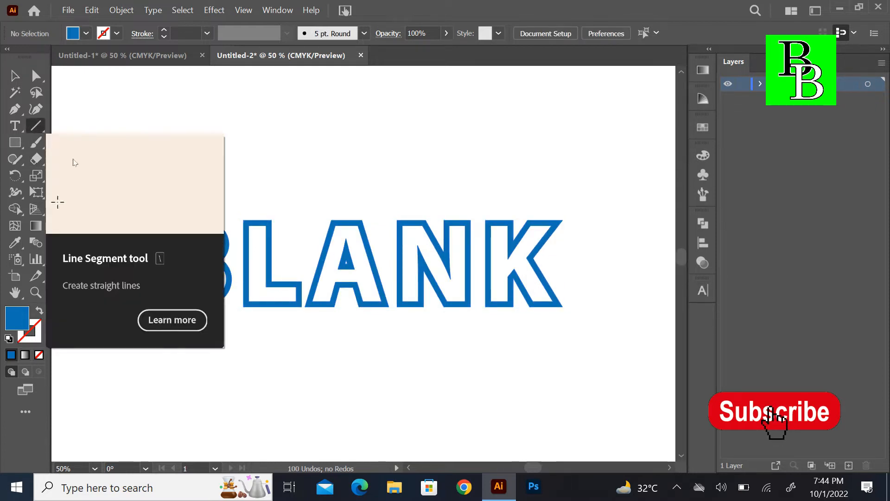
pyautogui.moveTo(152, 230); pyautogui.dragTo(575, 230)
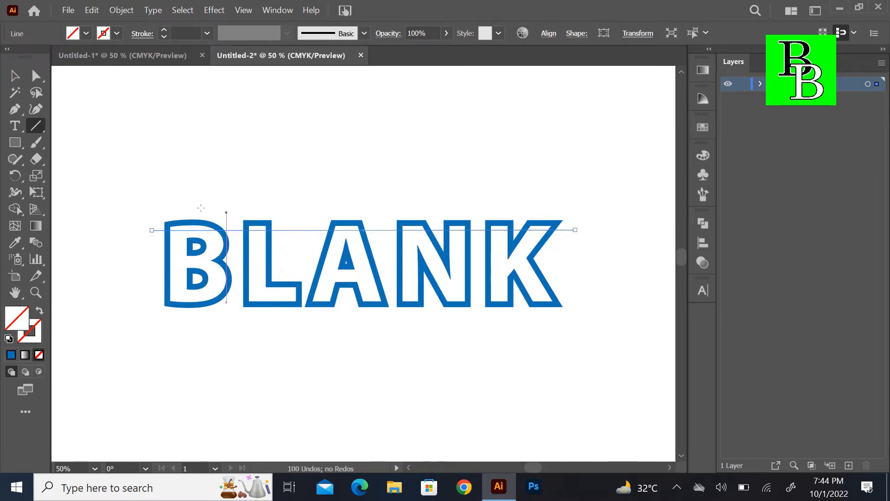
# Step: Give the horizontal line a 6 pt black stroke
pyautogui.click(164, 31)
pyautogui.click(165, 30)
pyautogui.click(164, 30)
pyautogui.click(117, 32)
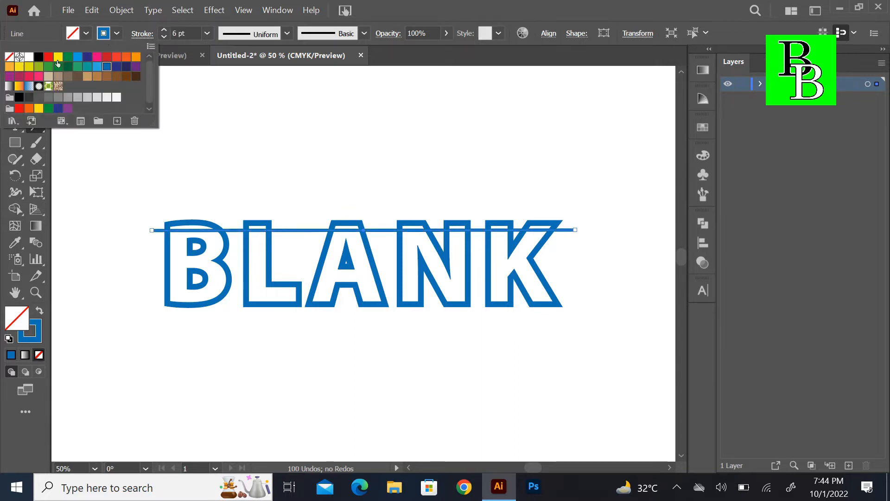
pyautogui.click(39, 57)
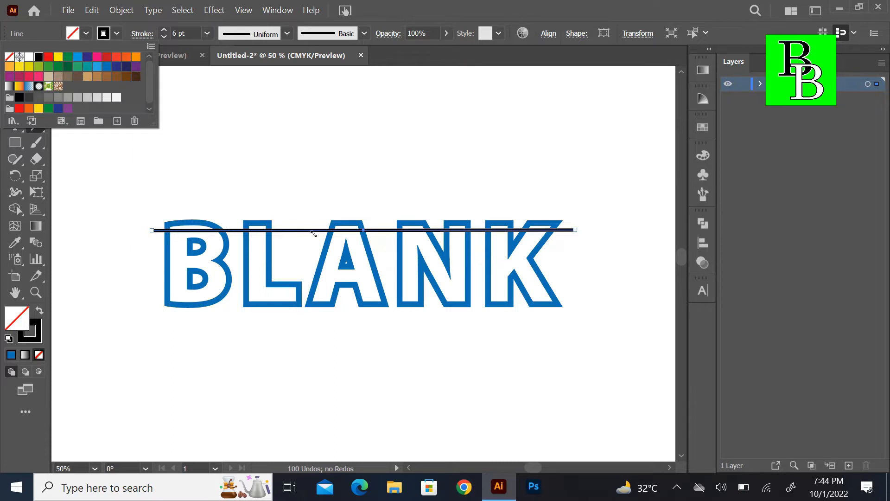
# Step: Convert the black horizontal line into a filled shape with Outline Stroke
pyautogui.click(122, 10)
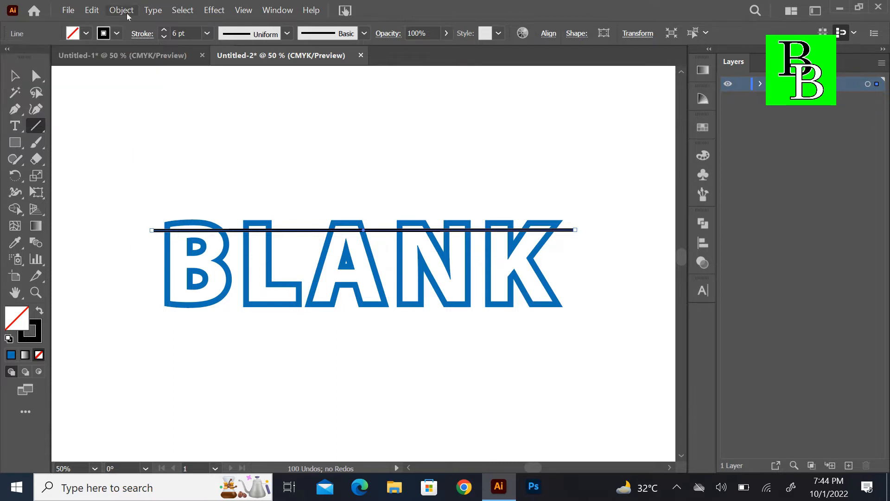
pyautogui.click(122, 10)
pyautogui.moveTo(229, 315)
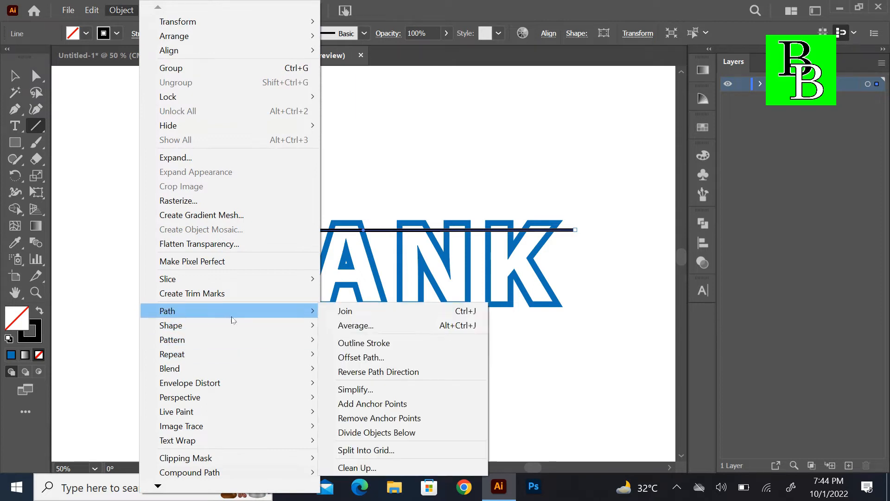
pyautogui.click(353, 341)
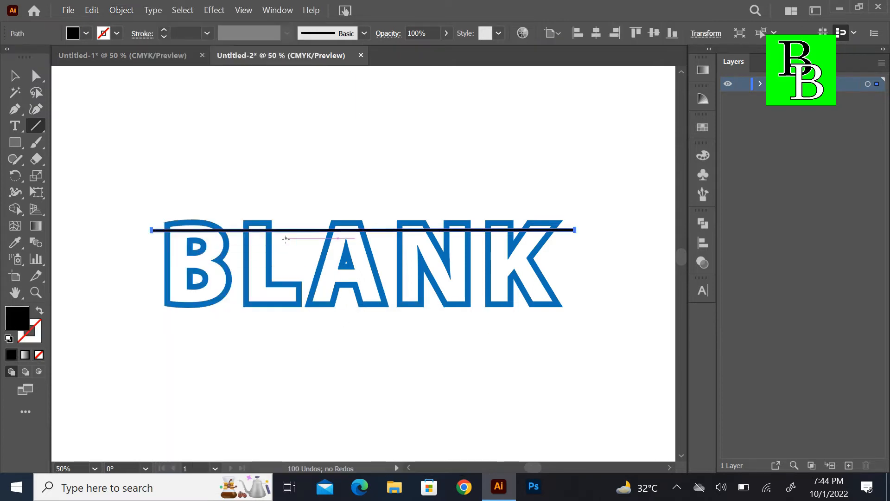
pyautogui.click(14, 76)
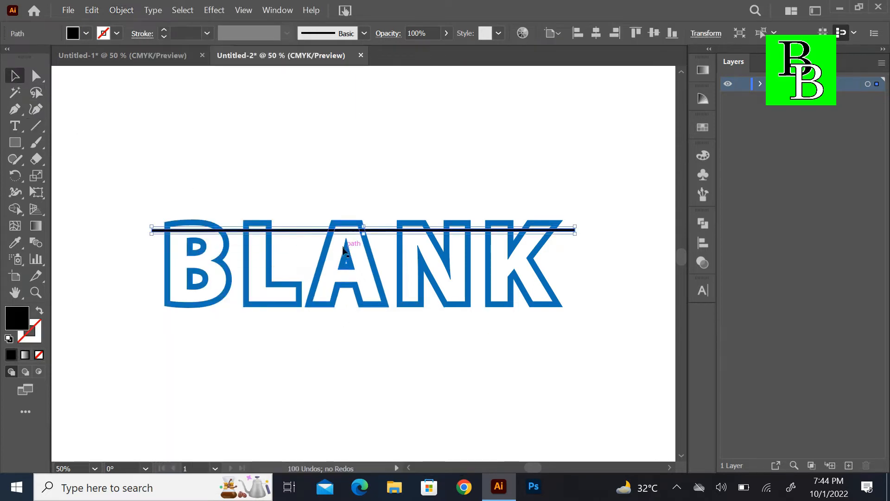
# Step: Duplicate the black line a short distance below itself and repeat the copy at equal spacing until the lines span the height of BLANK
pyautogui.moveTo(334, 229); pyautogui.dragTo(334, 237)
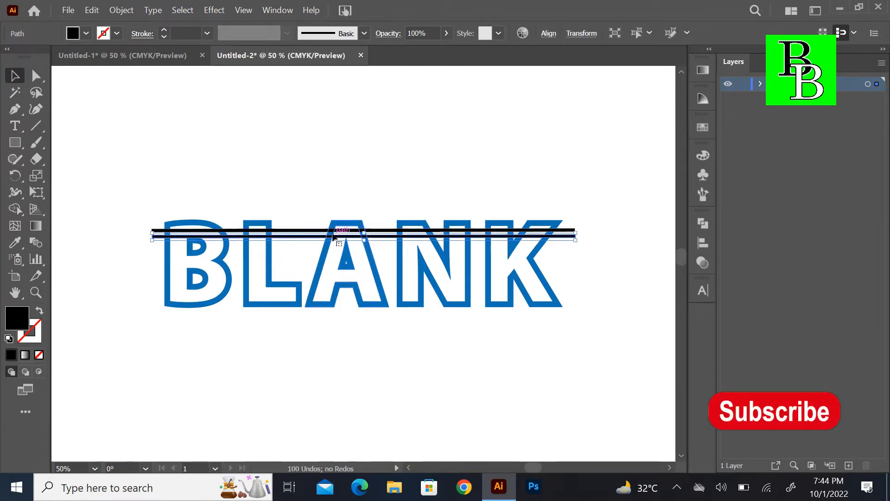
pyautogui.hotkey('ctrl', 'd')
pyautogui.hotkey('ctrl', 'd')
pyautogui.hotkey('ctrl', 'd')
pyautogui.hotkey('ctrl', 'd')
pyautogui.hotkey('ctrl', 'd')
pyautogui.hotkey('ctrl', 'd')
pyautogui.hotkey('ctrl', 'd')
pyautogui.hotkey('ctrl', 'd')
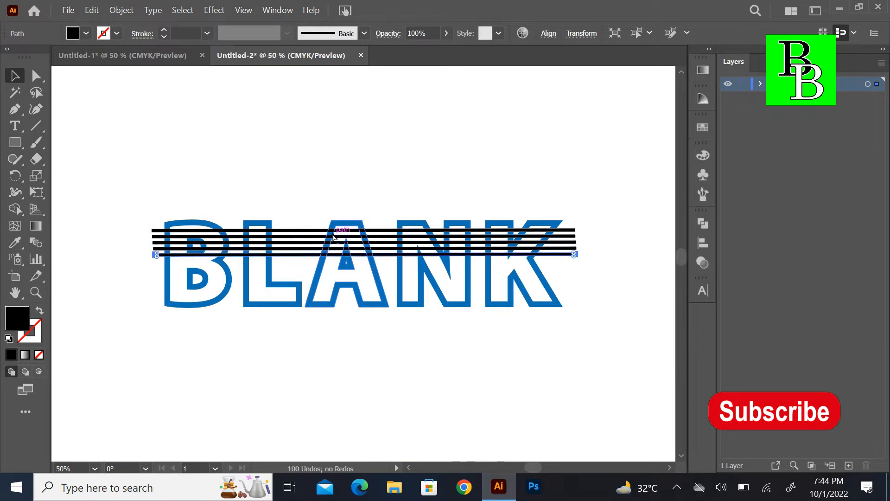
pyautogui.hotkey('ctrl', 'd')
pyautogui.hotkey('ctrl', 'd')
pyautogui.hotkey('ctrl', 'd')
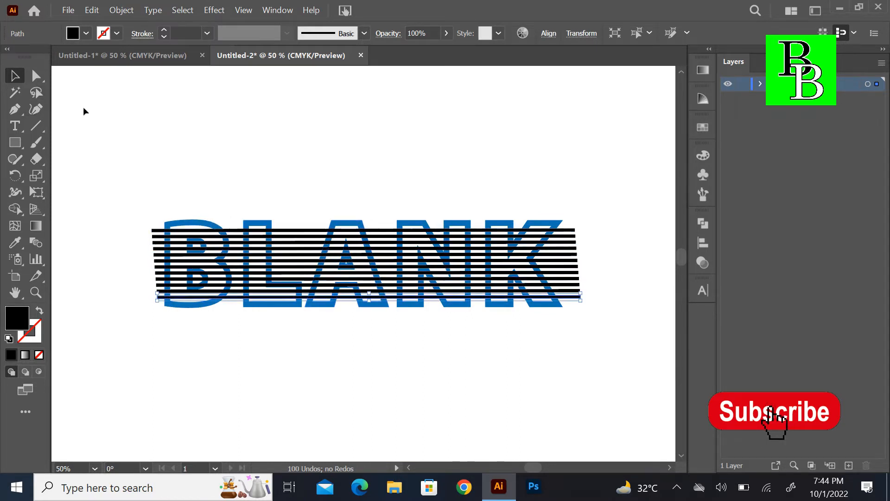
# Step: Select the letters and lines together and remove the line segments outside and between the letters with the Shape Builder tool
pyautogui.click(150, 211)
pyautogui.moveTo(130, 196); pyautogui.dragTo(595, 330)
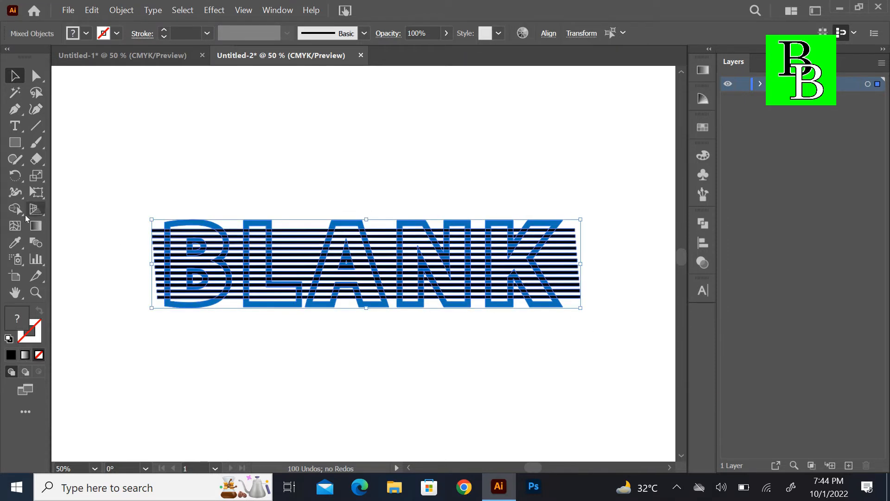
pyautogui.click(15, 209)
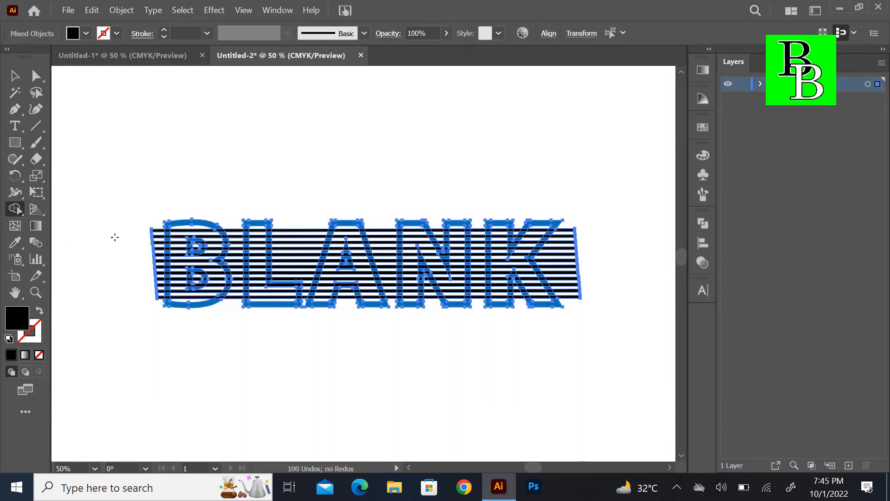
pyautogui.hotkey('ctrl', '+')
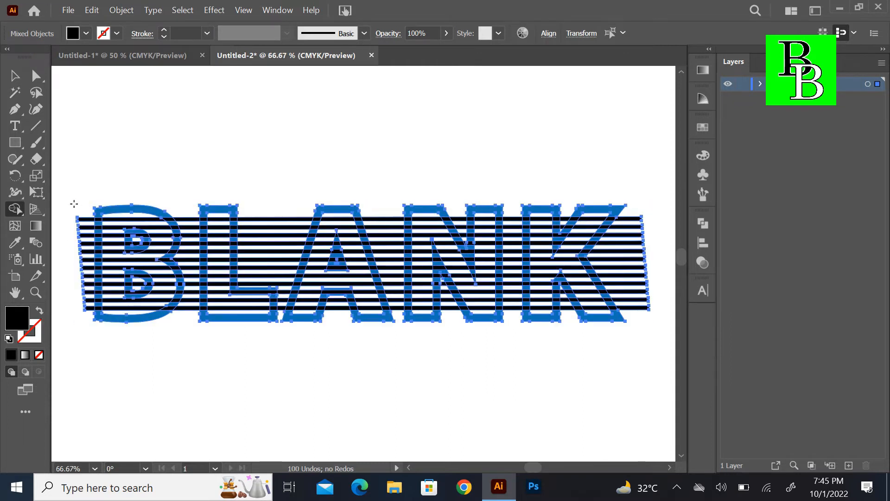
pyautogui.moveTo(77, 198)
pyautogui.mouseDown()
pyautogui.moveTo(86, 224)
pyautogui.moveTo(86, 317)
pyautogui.mouseUp()
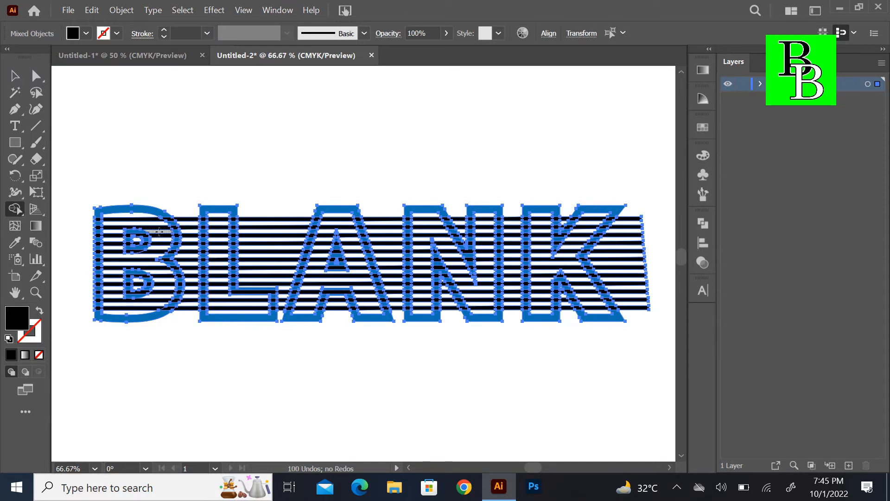
pyautogui.moveTo(188, 204); pyautogui.dragTo(192, 316)
pyautogui.moveTo(285, 188); pyautogui.dragTo(281, 315)
pyautogui.moveTo(378, 197); pyautogui.dragTo(399, 313)
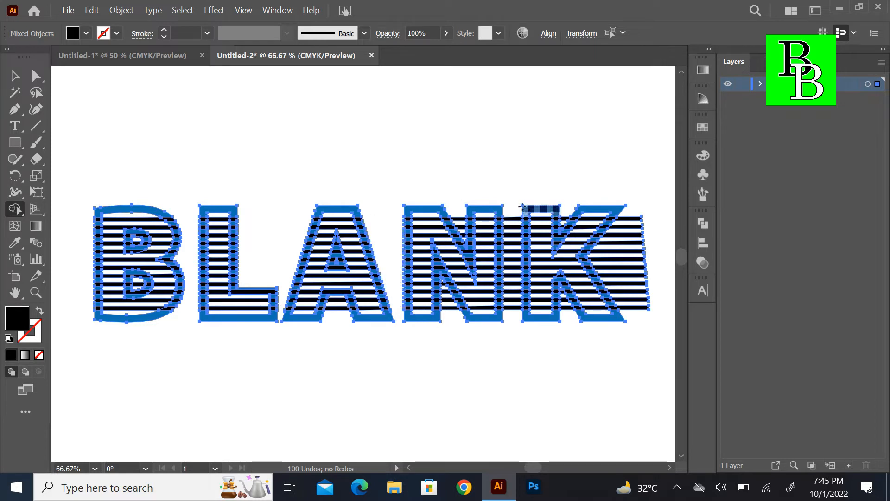
pyautogui.moveTo(517, 205); pyautogui.dragTo(521, 318)
pyautogui.moveTo(631, 209)
pyautogui.mouseDown()
pyautogui.moveTo(650, 308)
pyautogui.moveTo(617, 246)
pyautogui.mouseUp()
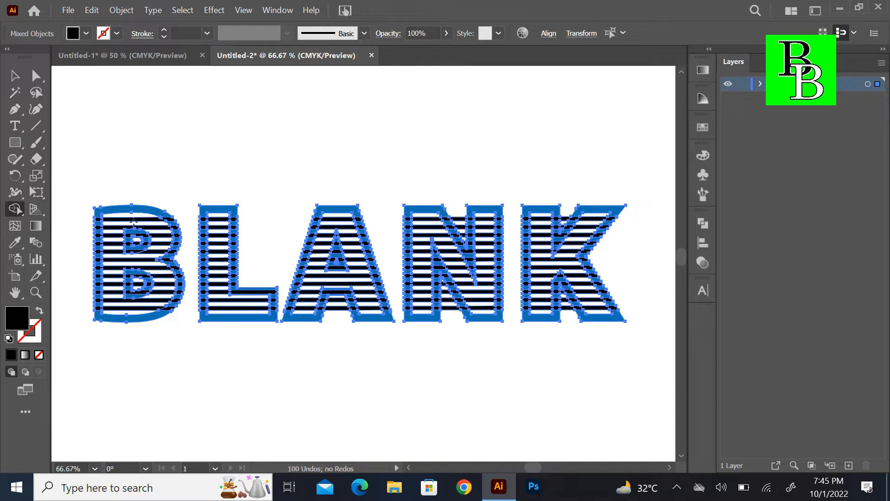
# Step: Remove the line segments between the legs of the A and in both notches of the N with the Shape Builder tool
pyautogui.click(14, 75)
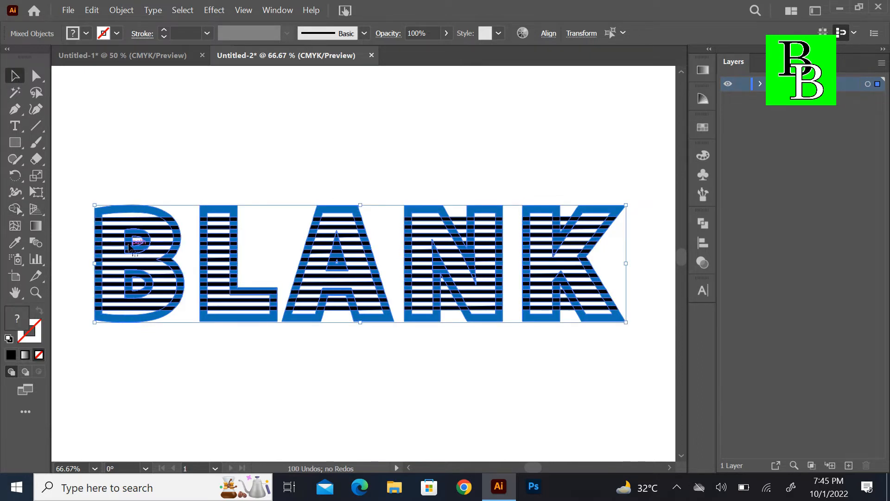
pyautogui.hotkey('ctrl', '1')
pyautogui.scroll(2, 84, 195)
pyautogui.scroll(-4, 158, 234)
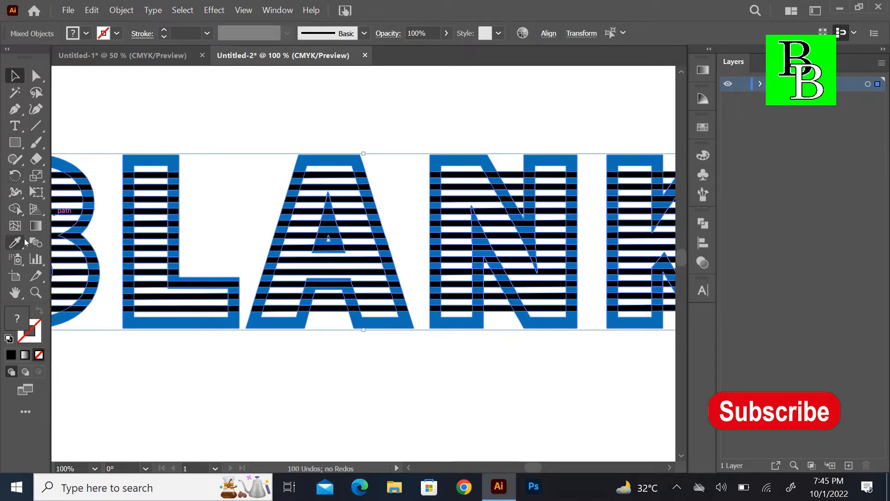
pyautogui.click(15, 209)
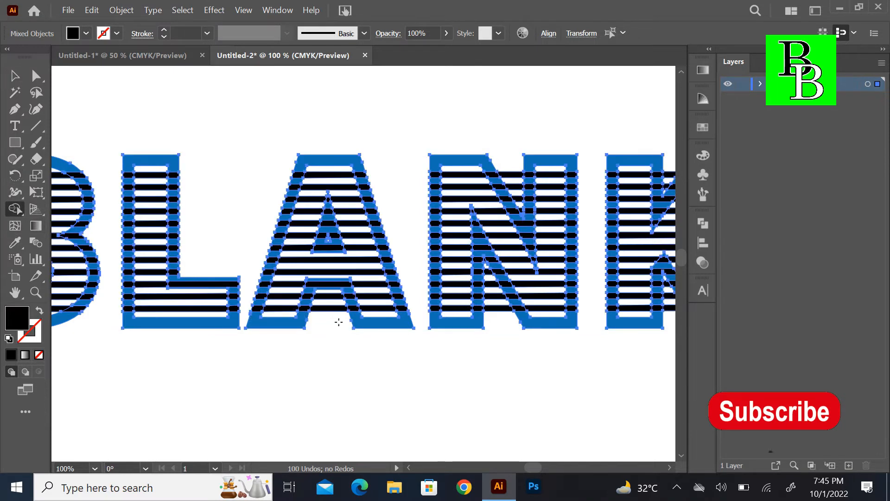
pyautogui.moveTo(324, 312); pyautogui.dragTo(326, 298)
pyautogui.moveTo(324, 248); pyautogui.dragTo(324, 248)
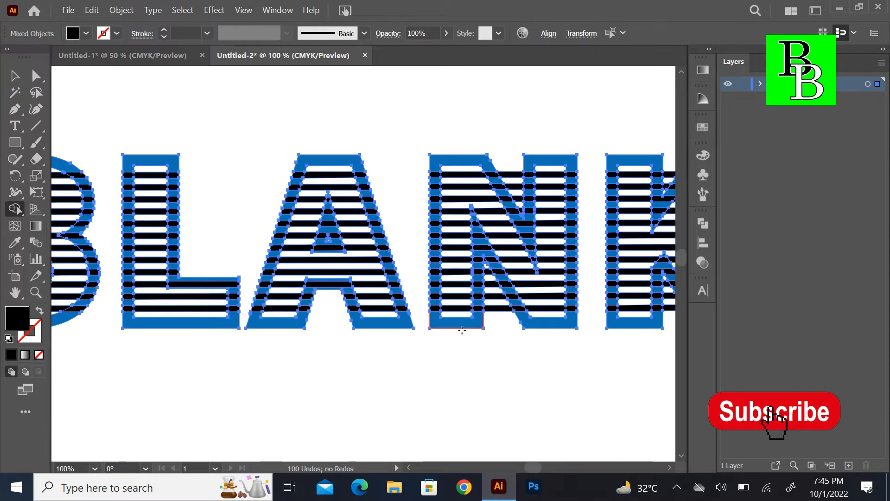
pyautogui.moveTo(499, 324); pyautogui.dragTo(489, 267)
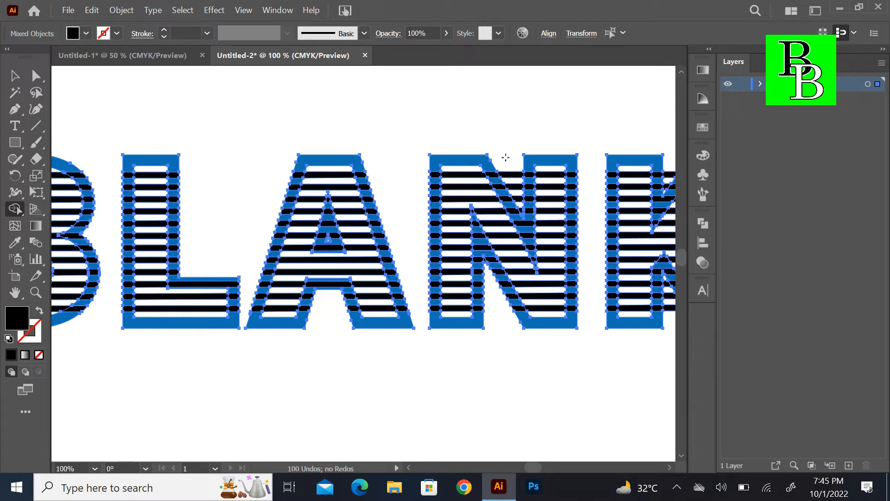
pyautogui.moveTo(510, 164); pyautogui.dragTo(523, 213)
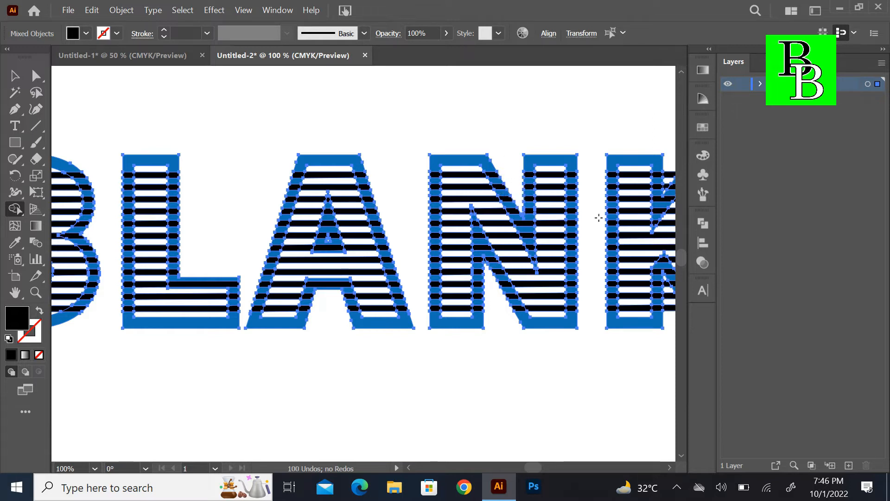
# Step: Remove the line segments from the upper notch of the K with the Shape Builder tool, undoing the first attempt
pyautogui.click(670, 468)
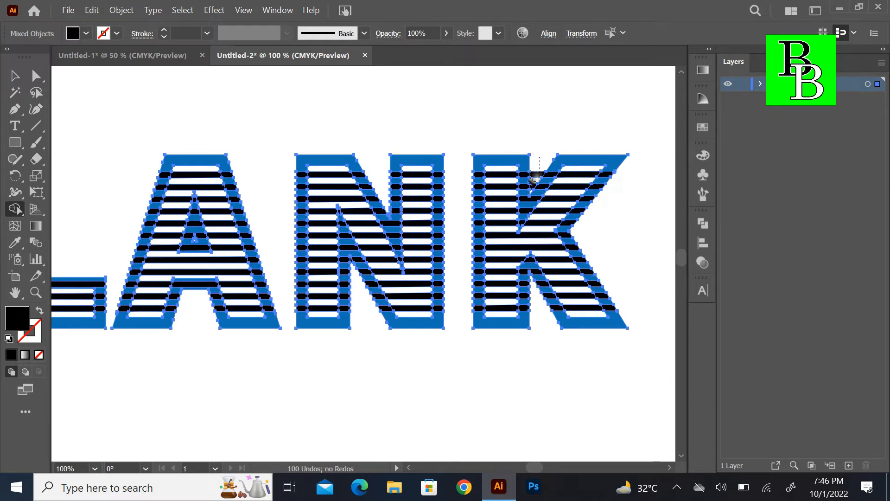
pyautogui.moveTo(529, 190); pyautogui.dragTo(537, 171)
pyautogui.hotkey('ctrl', 'z')
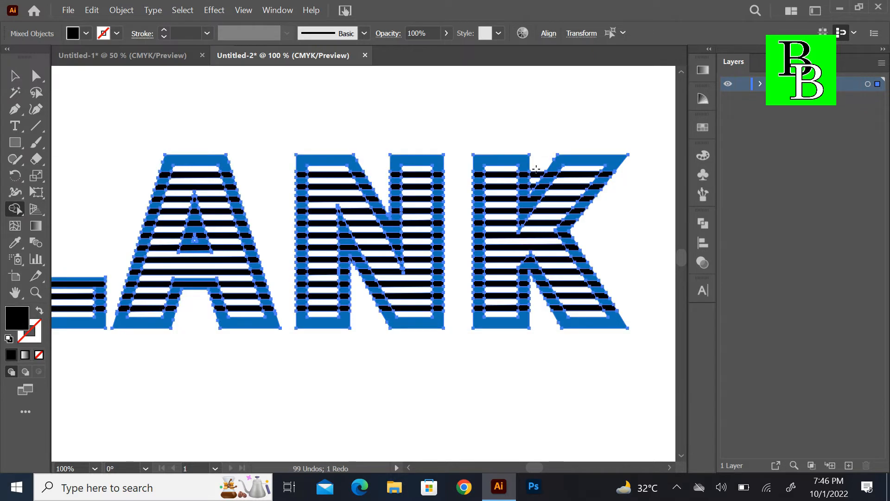
pyautogui.hotkey('ctrl', '=')
pyautogui.moveTo(668, 470); pyautogui.dragTo(668, 469)
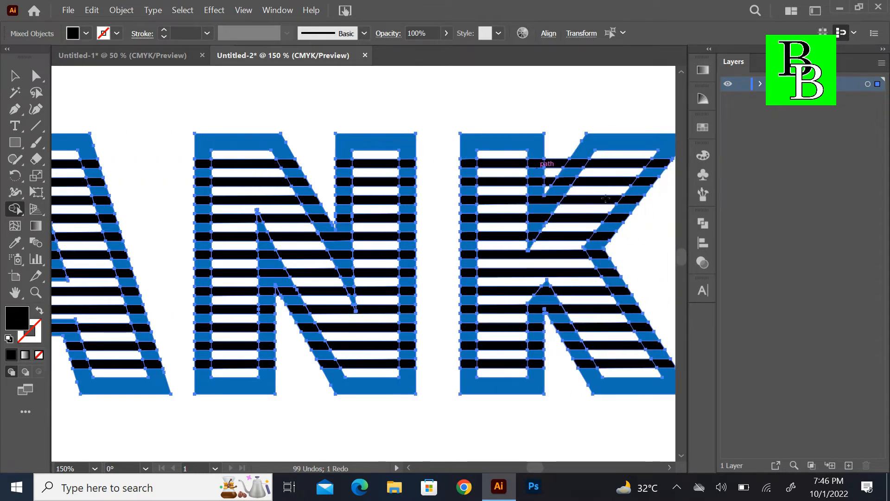
pyautogui.moveTo(562, 147); pyautogui.dragTo(553, 172)
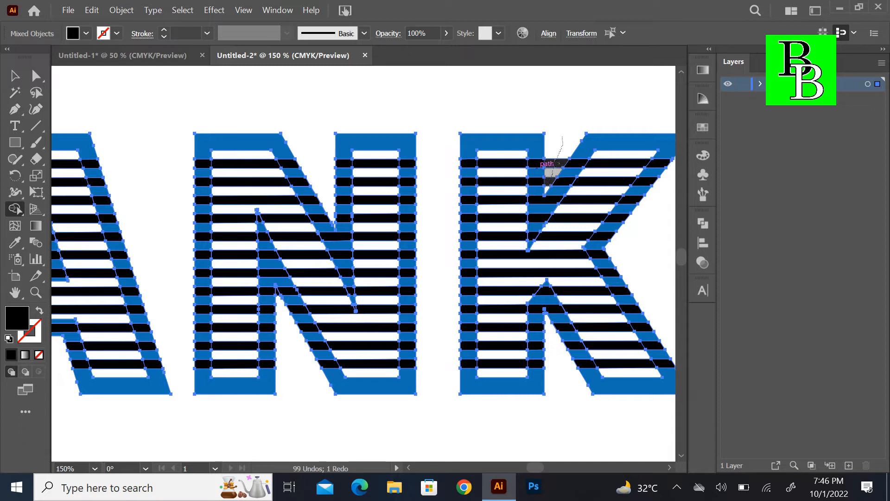
pyautogui.moveTo(551, 172); pyautogui.dragTo(560, 139)
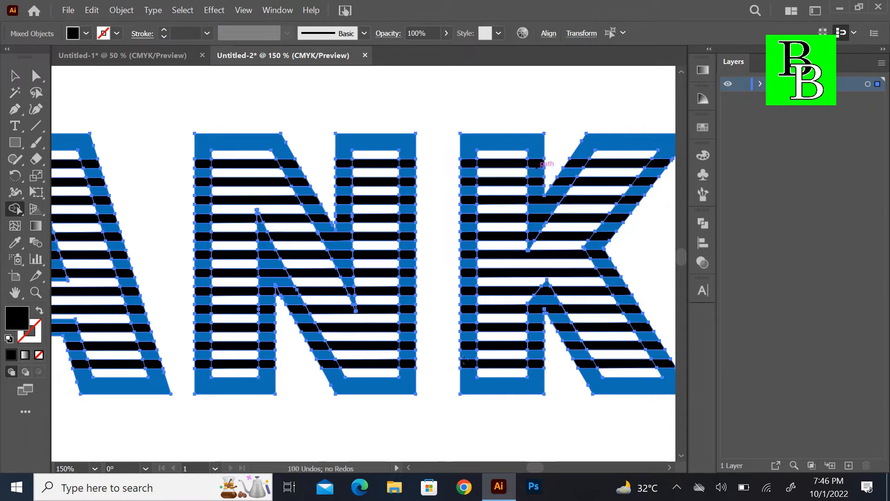
# Step: Clear the two inner openings of the B with the Shape Builder tool, undoing the unwanted fill in the lower one
pyautogui.click(408, 470)
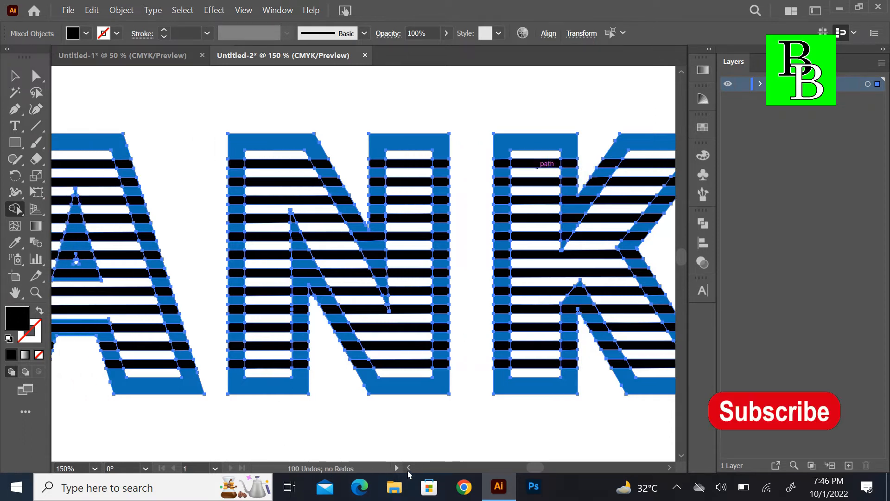
pyautogui.moveTo(408, 470); pyautogui.dragTo(408, 472)
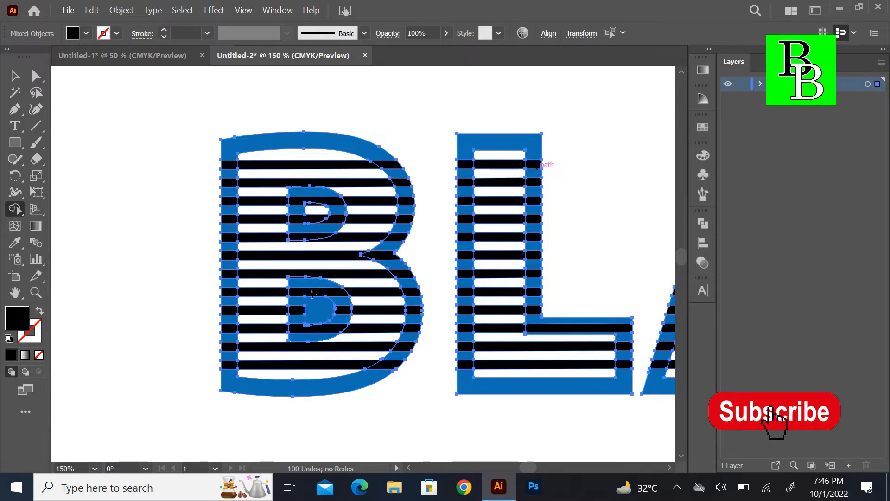
pyautogui.click(315, 308)
pyautogui.hotkey('ctrl', 'z')
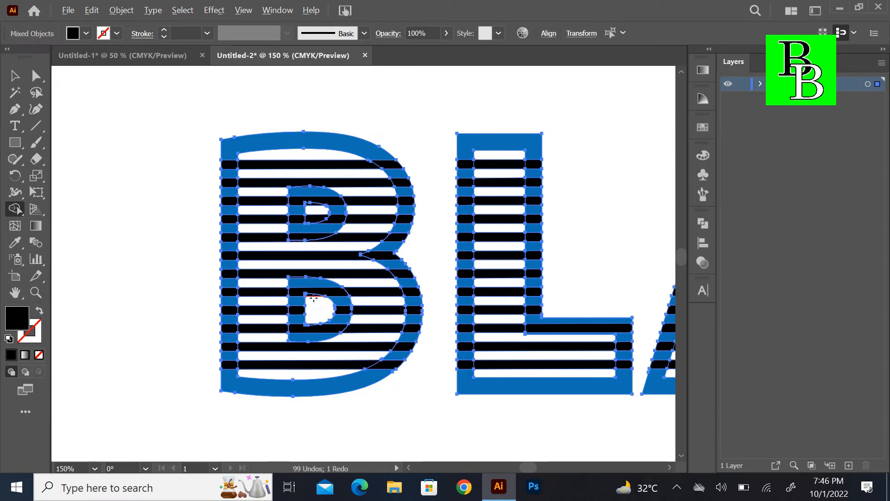
pyautogui.click(325, 487)
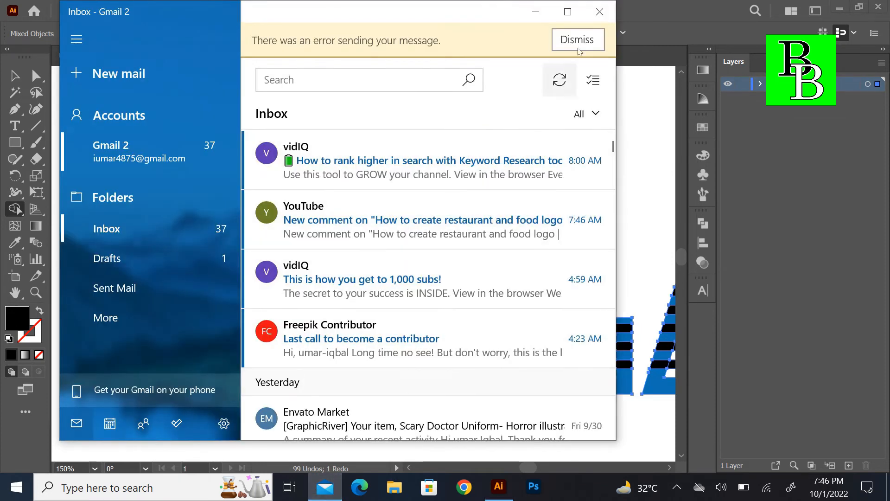
pyautogui.click(600, 12)
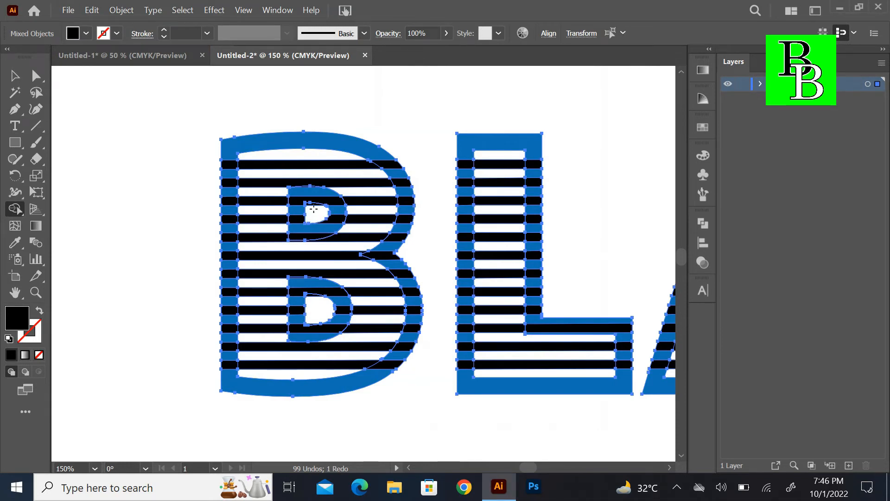
pyautogui.click(313, 208)
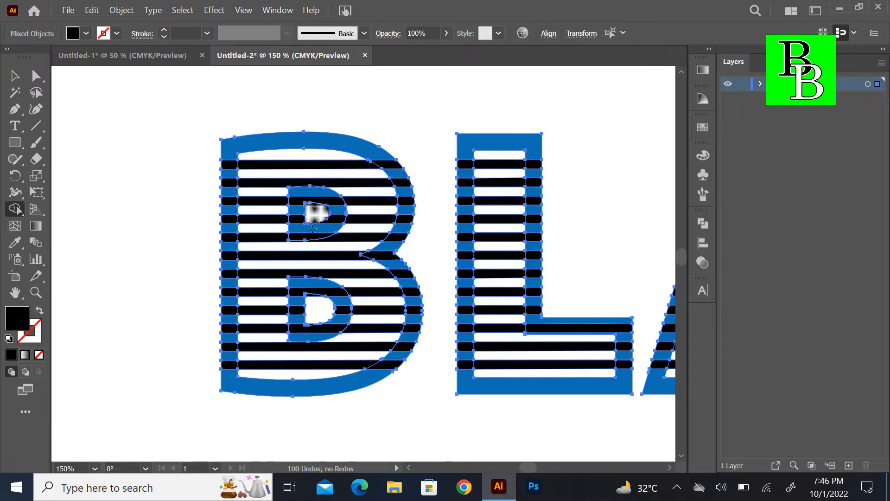
pyautogui.hotkey('ctrl', '=')
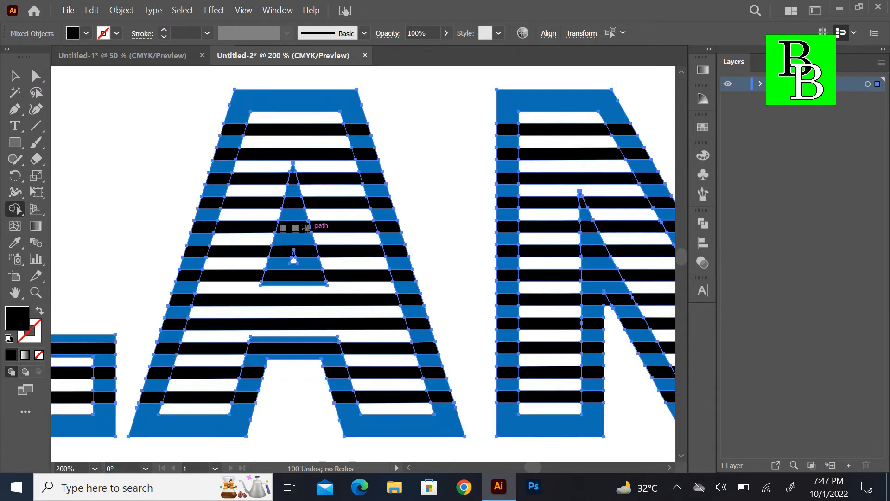
pyautogui.click(408, 468)
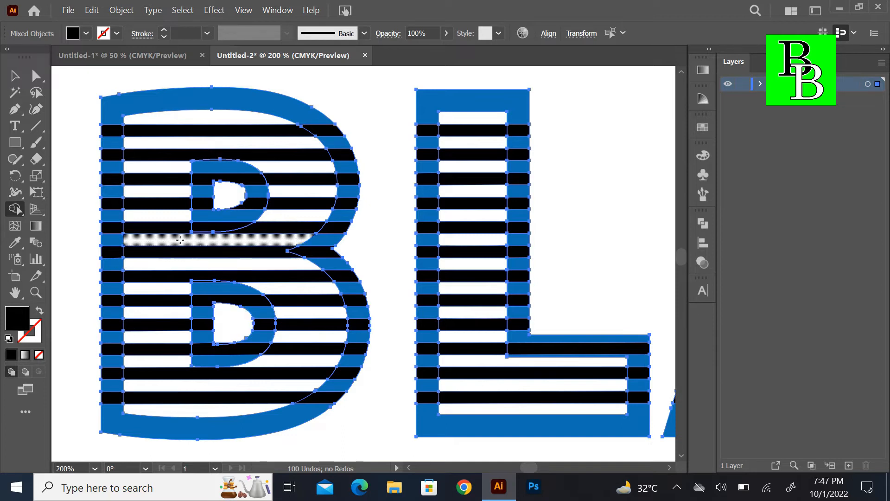
# Step: Expand the layer's contents and lock the five compound paths of the blue letter borders
pyautogui.scroll(-3, 182, 246)
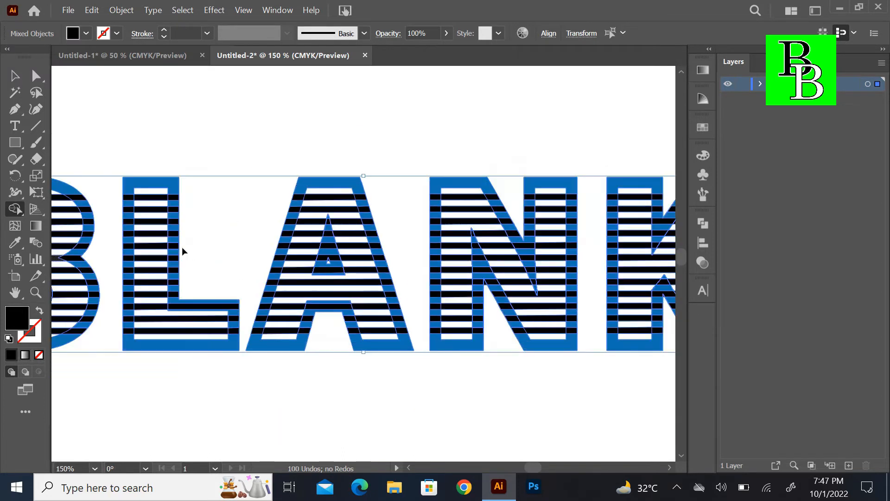
pyautogui.click(9, 77)
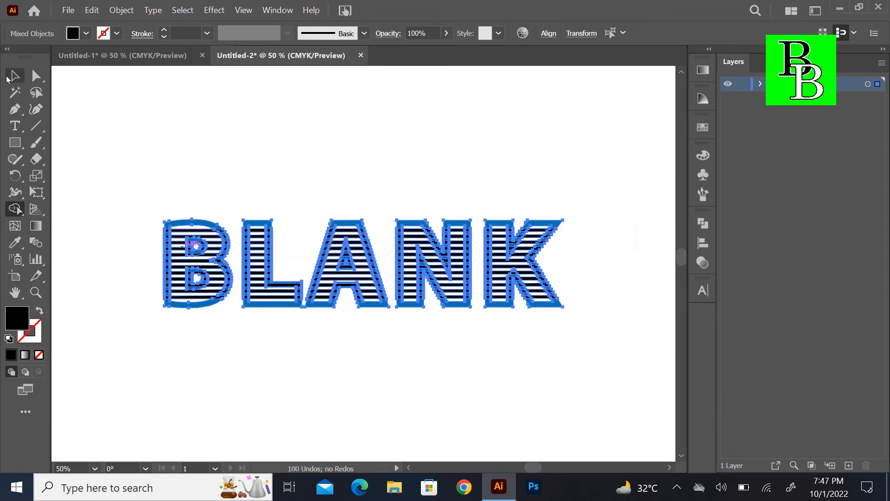
pyautogui.click(759, 82)
pyautogui.scroll(-5, 751, 126)
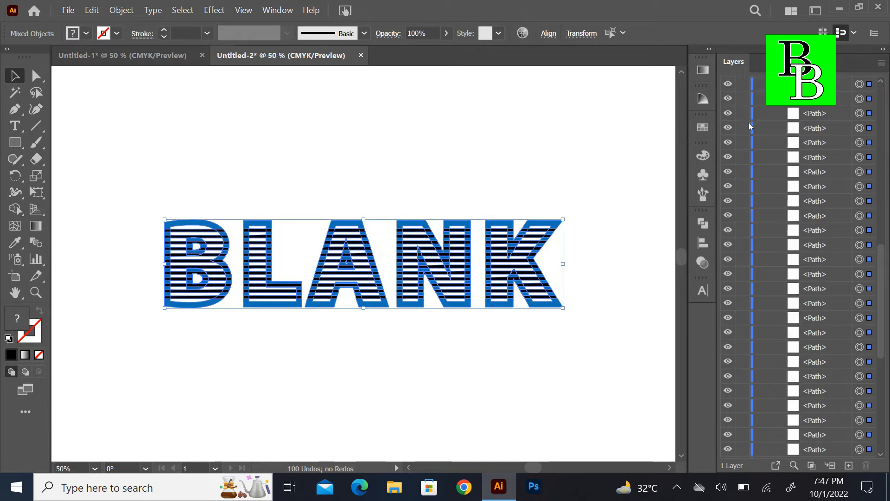
pyautogui.scroll(-3, 750, 125)
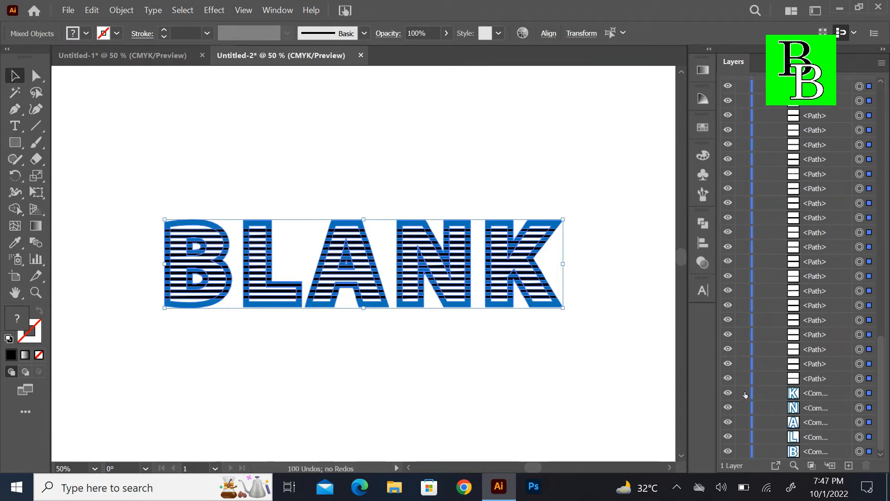
pyautogui.moveTo(753, 437); pyautogui.dragTo(750, 454)
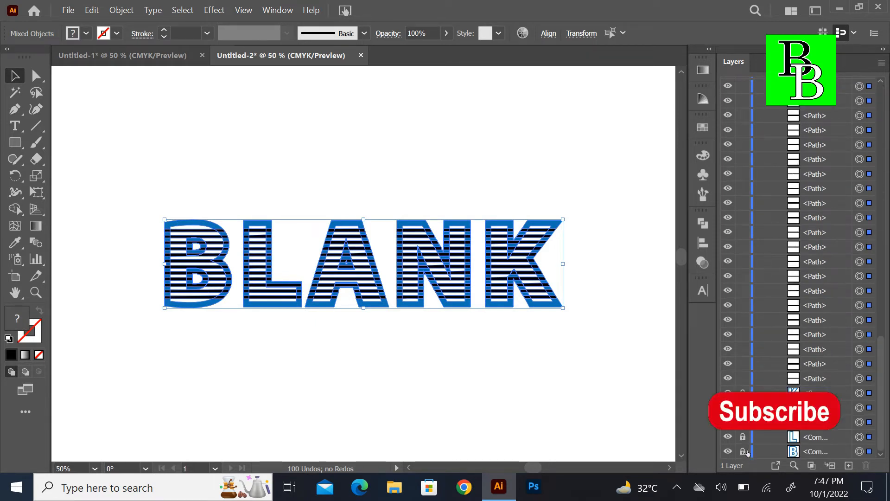
# Step: Select all the black line segments, send them to the back behind the blue borders, and deselect
pyautogui.moveTo(116, 178); pyautogui.dragTo(576, 378)
pyautogui.rightClick(522, 302)
pyautogui.moveTo(619, 405)
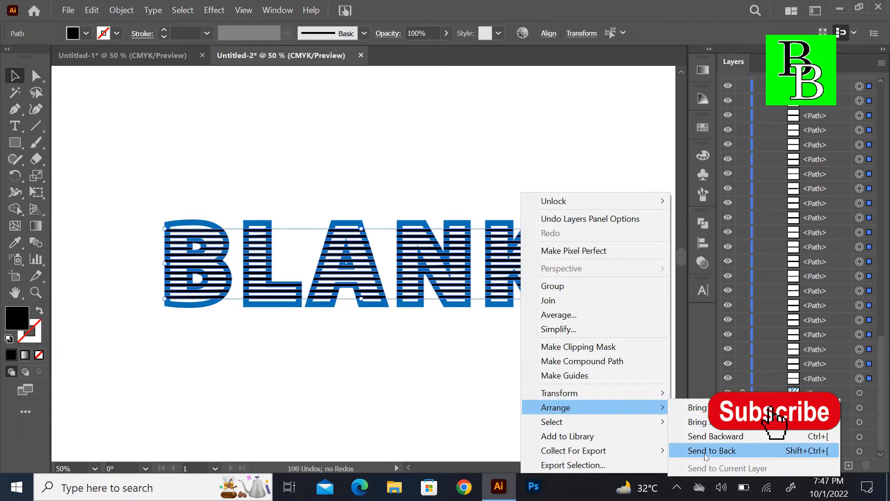
pyautogui.click(704, 454)
pyautogui.click(483, 349)
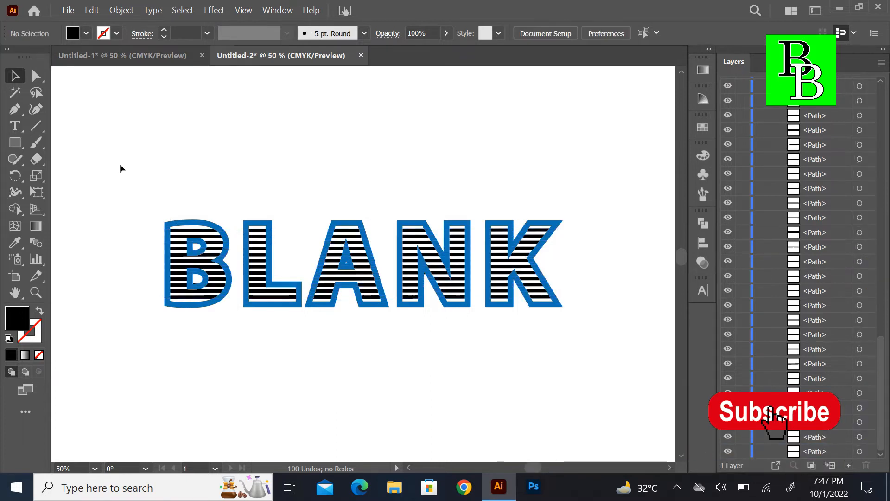
# Step: Group all the black stripes, and group them with the unlocked blue letter borders into one object
pyautogui.moveTo(149, 192); pyautogui.dragTo(583, 326)
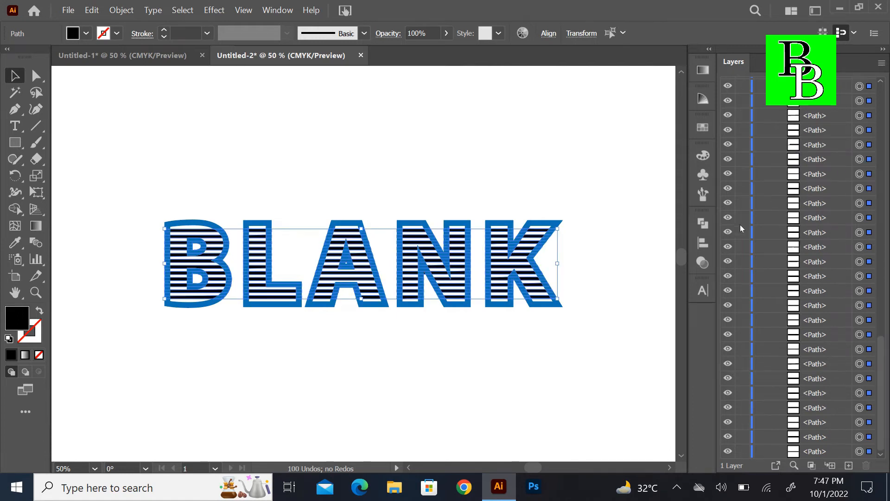
pyautogui.hotkey('ctrl', 'g')
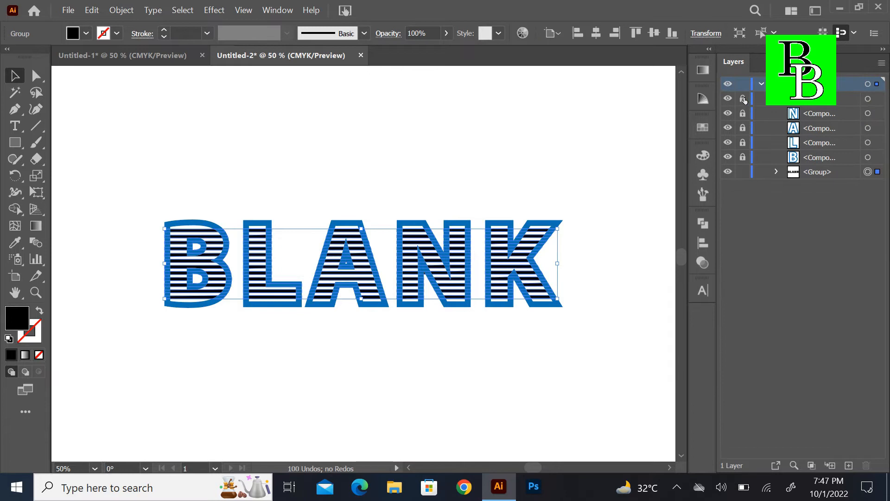
pyautogui.click(227, 182)
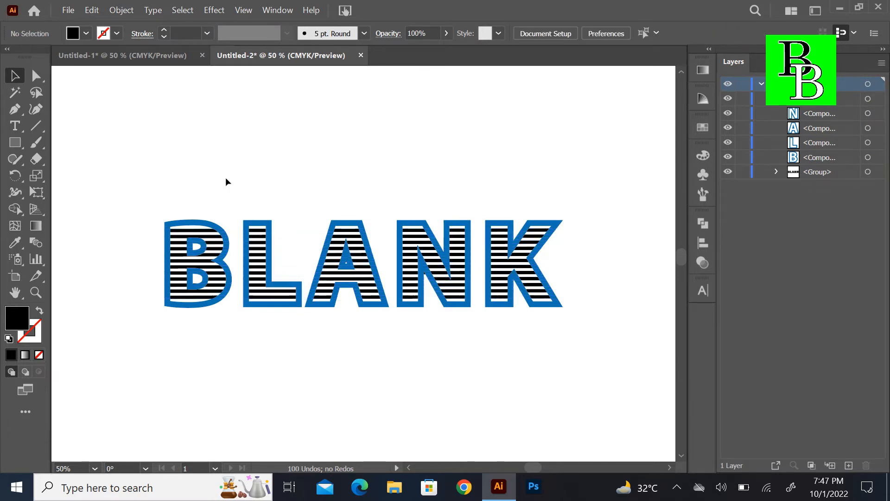
pyautogui.moveTo(123, 175); pyautogui.dragTo(599, 338)
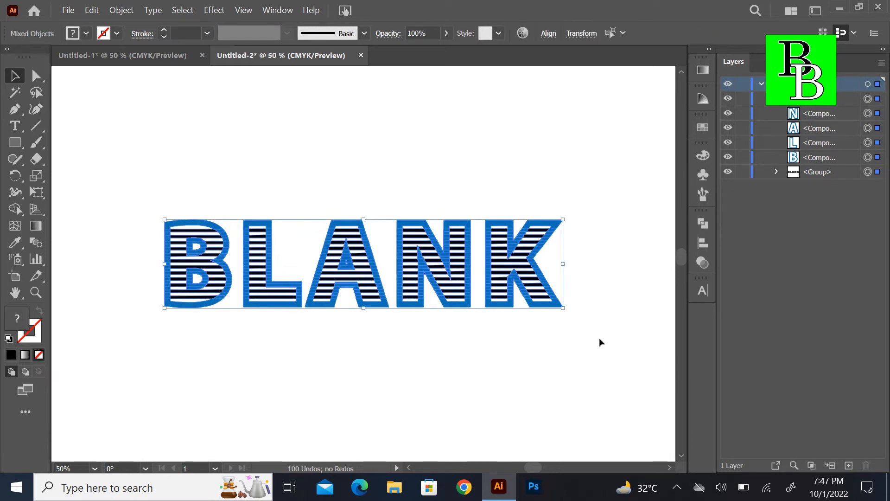
pyautogui.hotkey('ctrl', 'g')
pyautogui.click(292, 190)
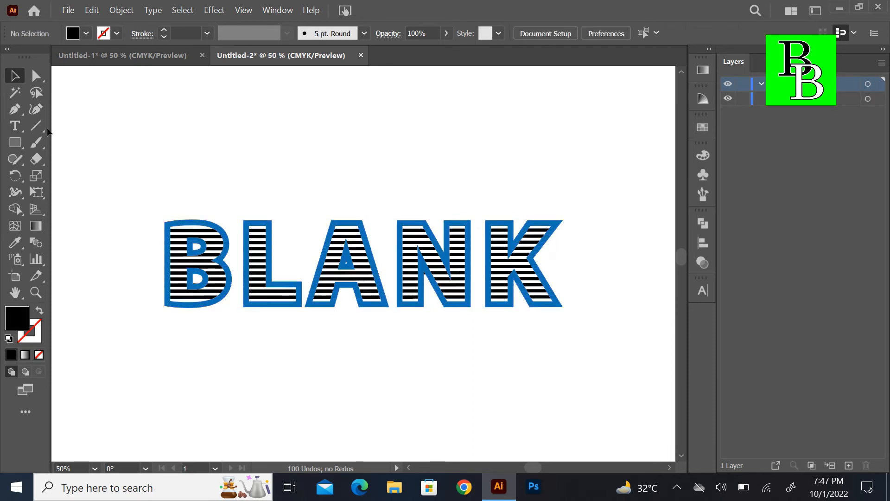
# Step: Draw a rectangle around the BLANK lettering with no fill and a 15 pt black stroke
pyautogui.click(14, 143)
pyautogui.moveTo(140, 197)
pyautogui.mouseDown()
pyautogui.moveTo(468, 283)
pyautogui.moveTo(583, 336)
pyautogui.mouseUp()
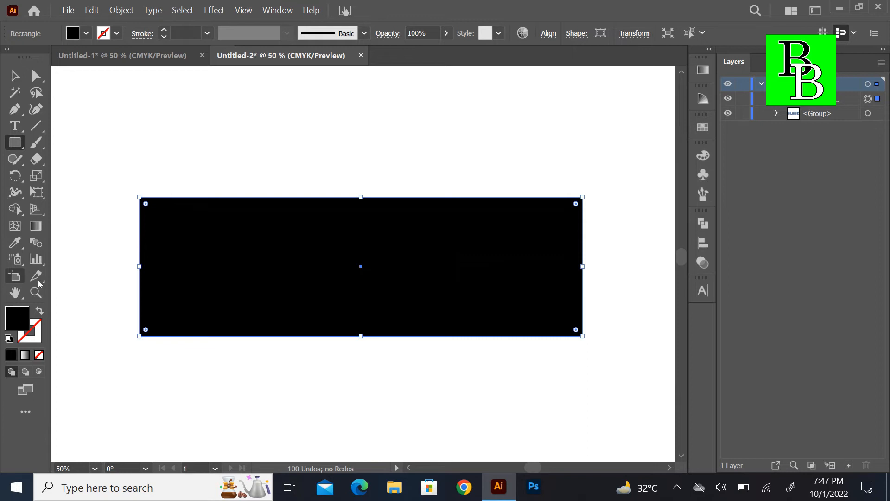
pyautogui.click(39, 311)
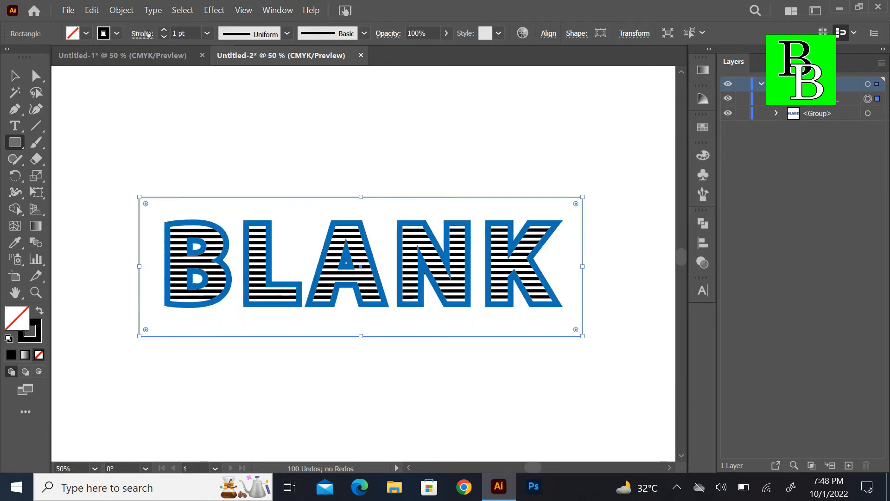
pyautogui.click(164, 32)
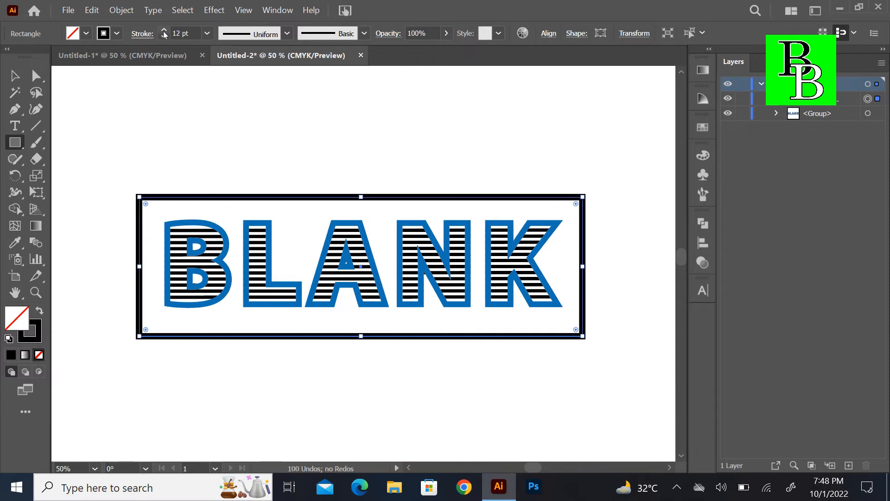
pyautogui.click(164, 31)
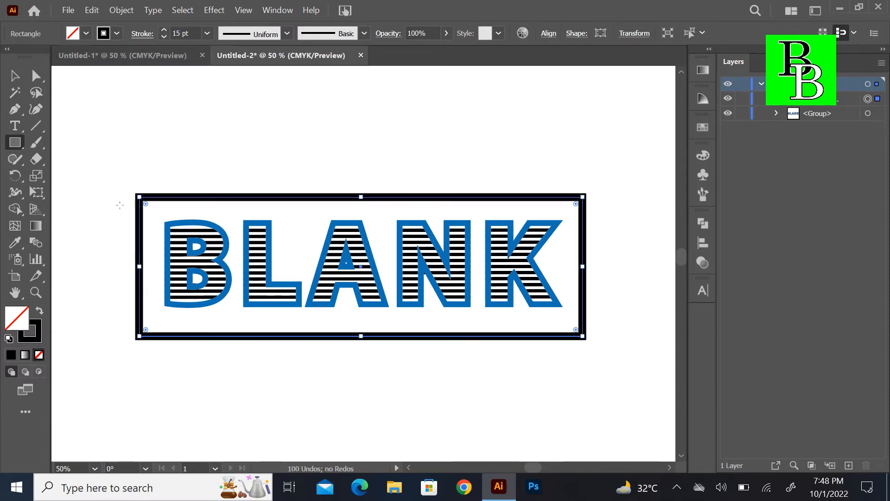
# Step: Move the rectangular frame off the lettering to the empty area below it
pyautogui.click(20, 77)
pyautogui.moveTo(231, 196); pyautogui.dragTo(215, 60)
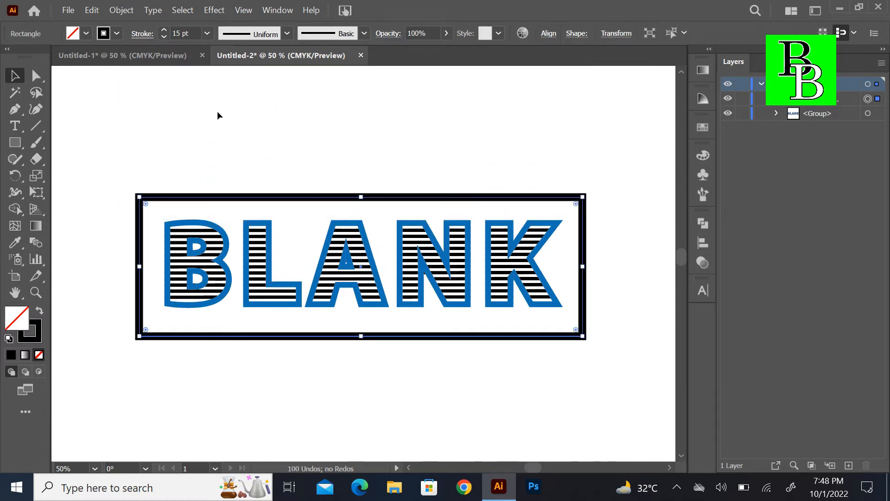
pyautogui.scroll(3, 218, 117)
pyautogui.scroll(-5, 324, 213)
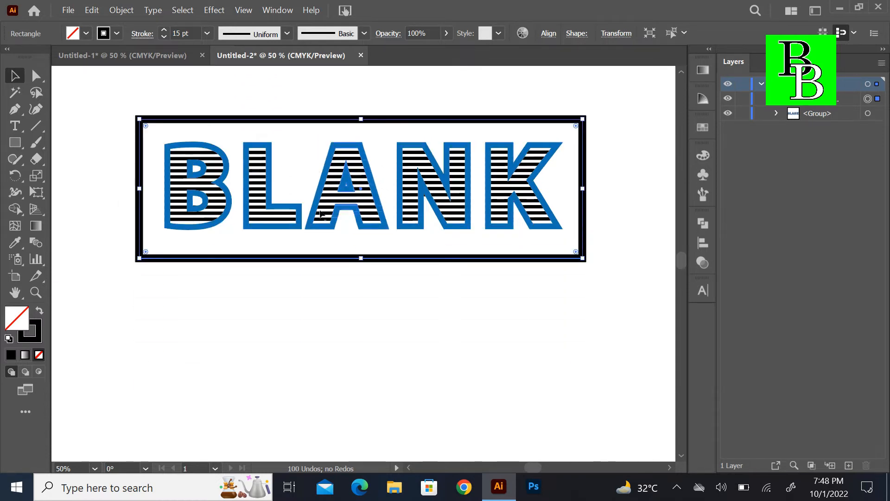
pyautogui.scroll(-2, 321, 213)
pyautogui.moveTo(345, 207); pyautogui.dragTo(354, 362)
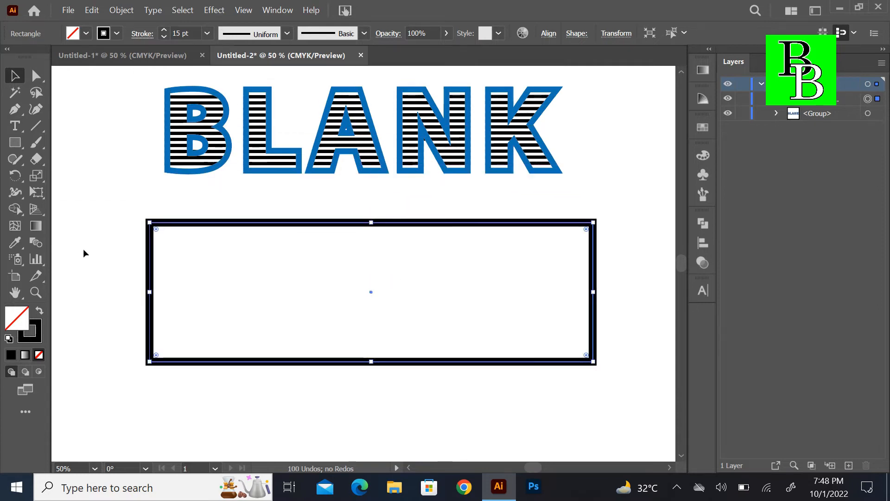
# Step: Draw a wider, shorter rectangle across the frame and align the two rectangles on their vertical centers
pyautogui.click(15, 145)
pyautogui.moveTo(101, 255)
pyautogui.mouseDown()
pyautogui.moveTo(148, 278)
pyautogui.moveTo(625, 324)
pyautogui.mouseUp()
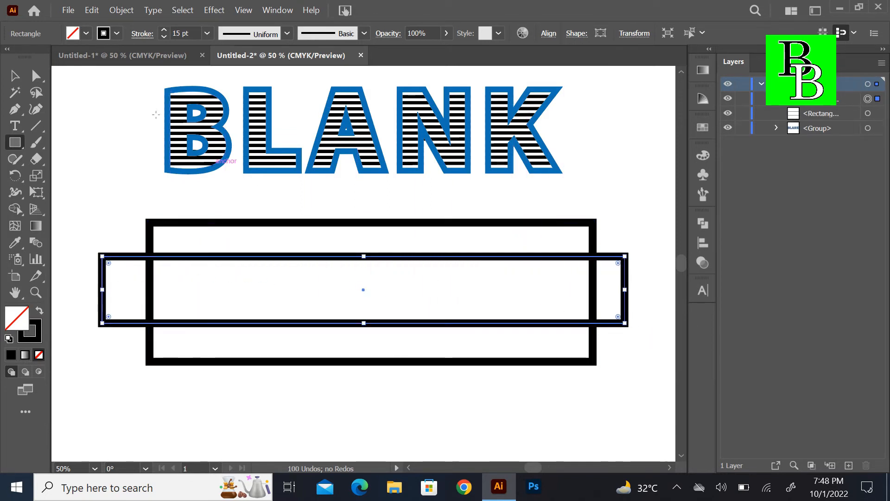
pyautogui.click(549, 34)
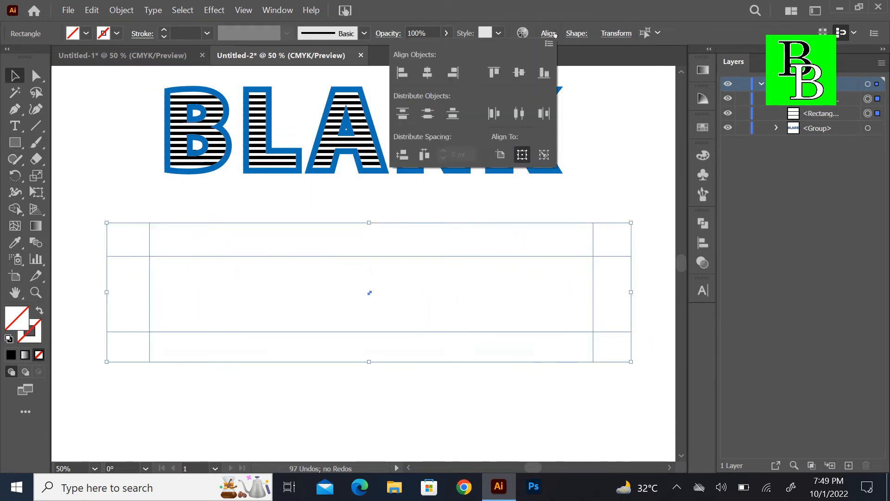
pyautogui.click(514, 76)
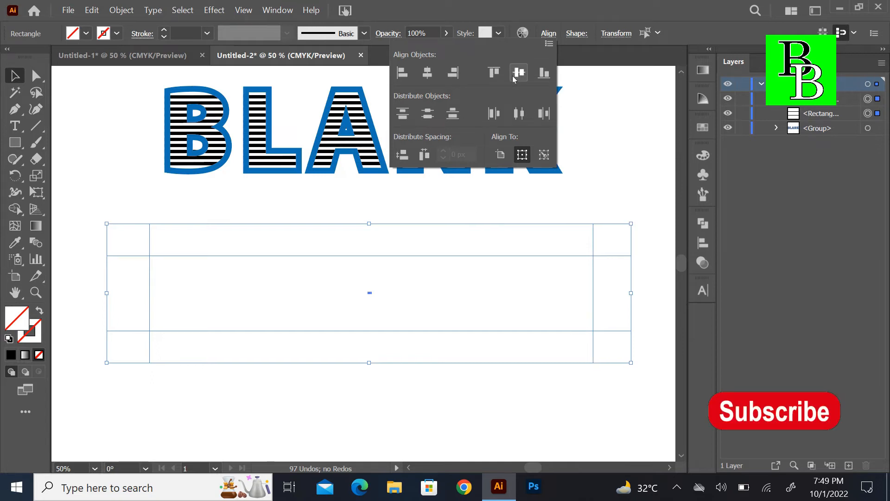
# Step: Select both rectangles and remove the shorter one's horizontal edges inside the frame with the Shape Builder tool
pyautogui.click(16, 210)
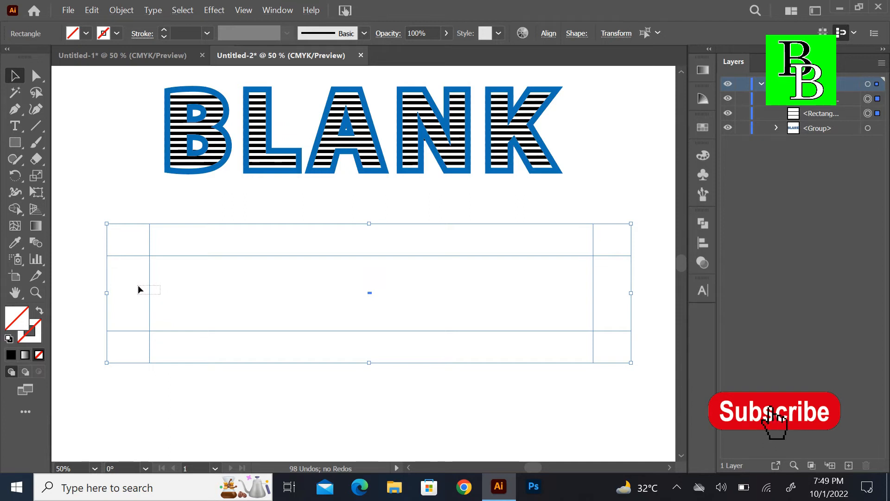
pyautogui.moveTo(122, 286); pyautogui.dragTo(151, 298)
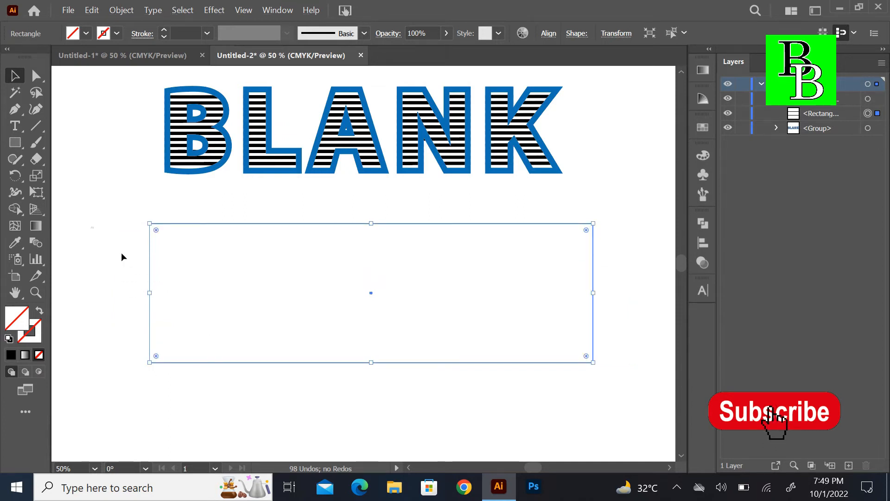
pyautogui.moveTo(93, 227); pyautogui.dragTo(227, 333)
pyautogui.click(15, 210)
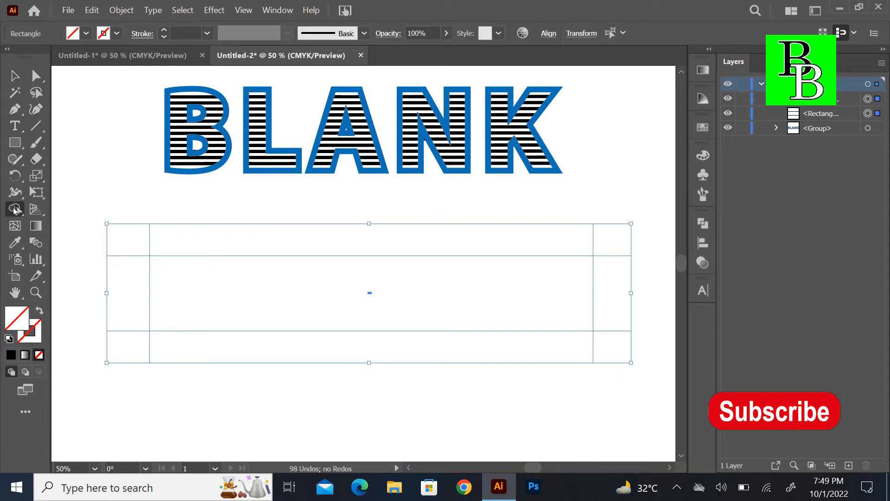
pyautogui.keyDown('alt'); pyautogui.click(189, 254); pyautogui.keyUp('alt')
pyautogui.keyDown('alt'); pyautogui.click(177, 331); pyautogui.keyUp('alt')
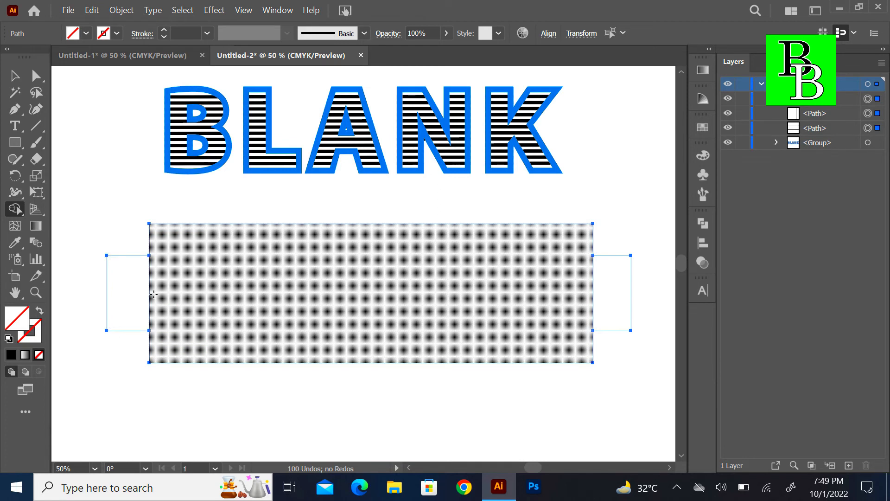
# Step: Remove the middle segments of the frame's two short sides and the overhanging ends of the wider rectangle
pyautogui.keyDown('alt'); pyautogui.click(149, 292); pyautogui.keyUp('alt')
pyautogui.moveTo(125, 240); pyautogui.dragTo(130, 313)
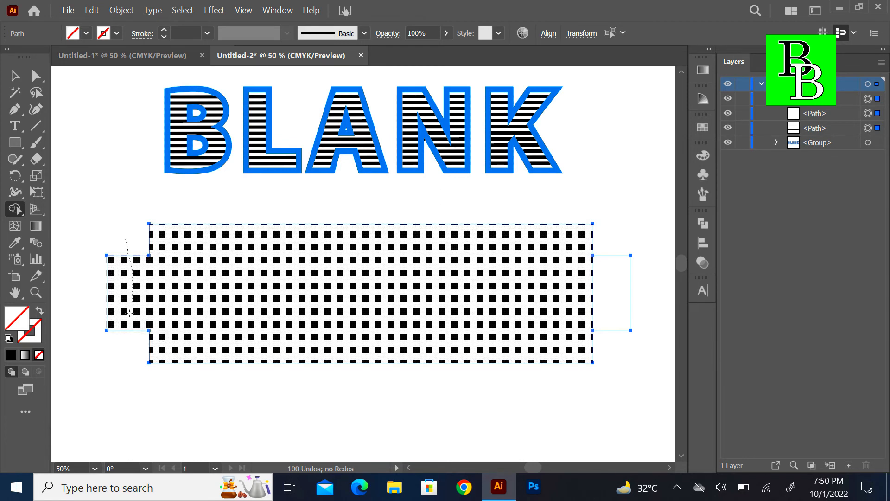
pyautogui.moveTo(121, 346); pyautogui.dragTo(120, 342)
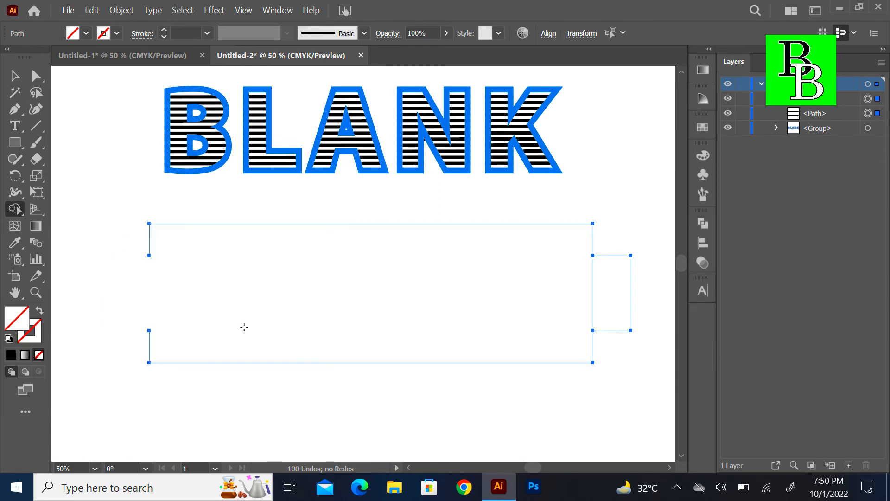
pyautogui.keyDown('alt'); pyautogui.click(593, 275); pyautogui.keyUp('alt')
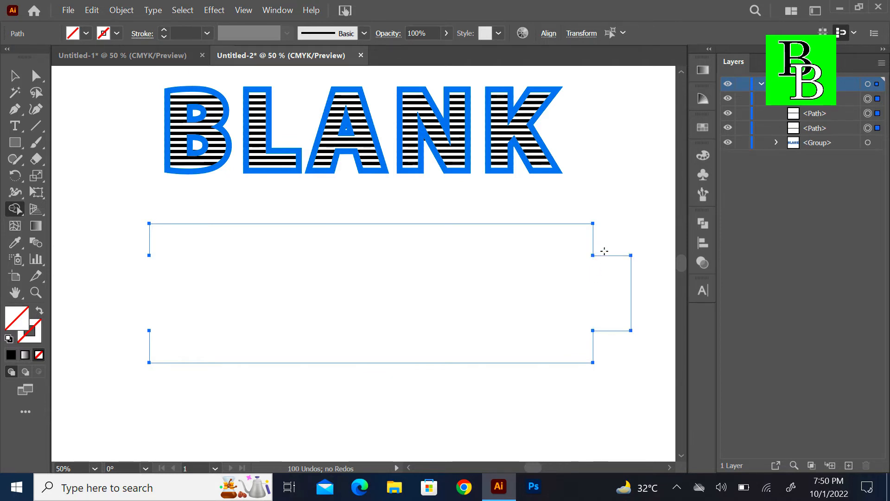
pyautogui.moveTo(617, 347); pyautogui.dragTo(617, 313)
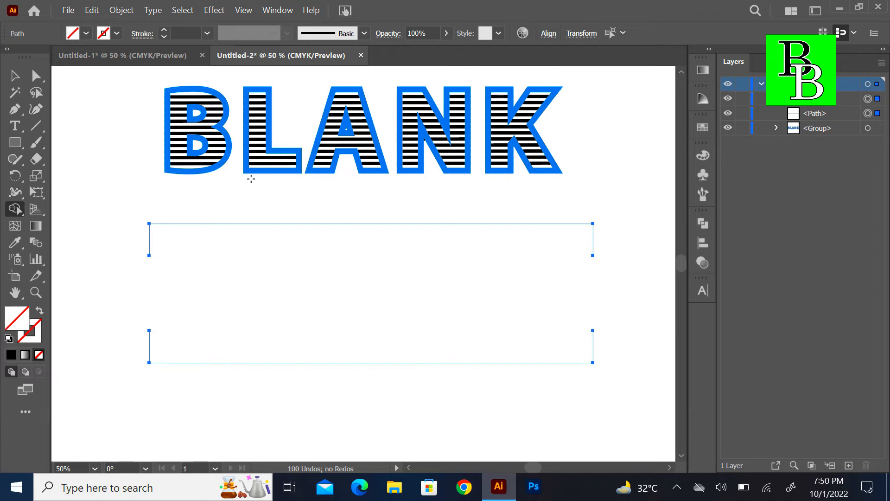
# Step: Select the upper and lower bracket paths and give them an 18 pt black stroke
pyautogui.press('v')
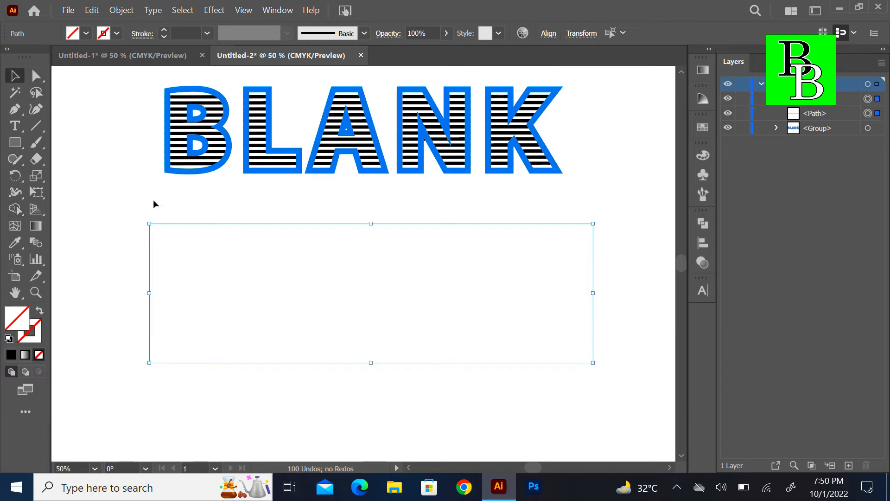
pyautogui.moveTo(121, 207); pyautogui.dragTo(328, 445)
pyautogui.click(163, 31)
pyautogui.click(163, 30)
pyautogui.click(164, 30)
pyautogui.click(163, 30)
pyautogui.click(164, 31)
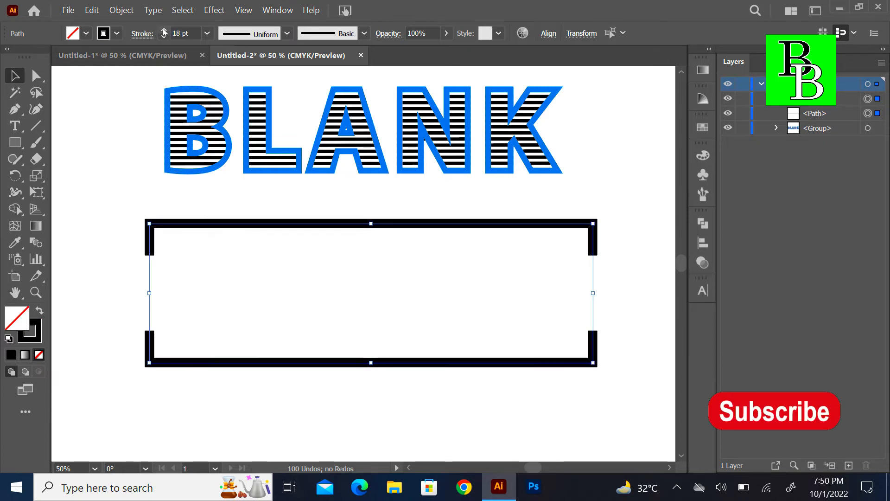
# Step: Outline the strokes of both brackets and group the resulting shapes
pyautogui.click(121, 10)
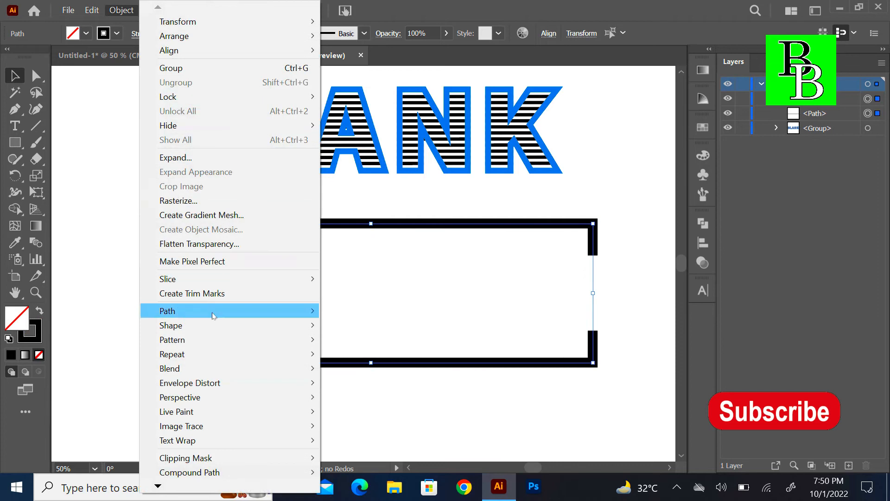
pyautogui.moveTo(220, 316)
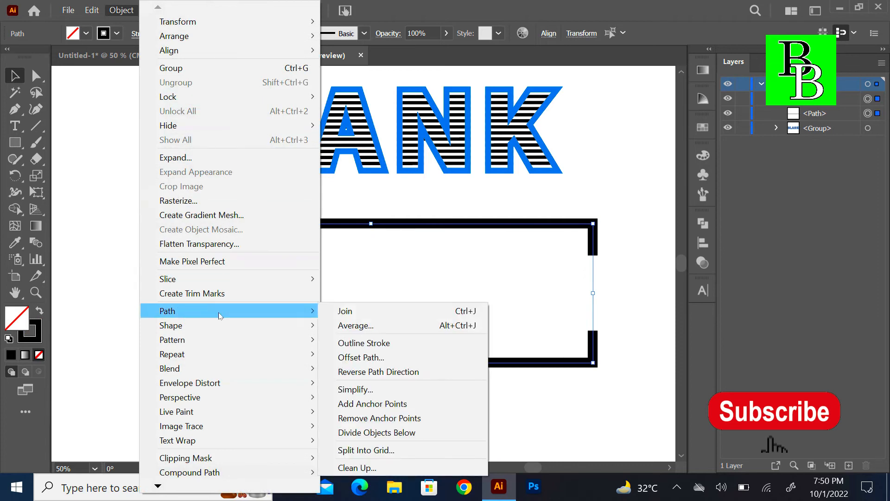
pyautogui.click(355, 345)
pyautogui.moveTo(130, 201); pyautogui.dragTo(243, 392)
pyautogui.press('Delete')
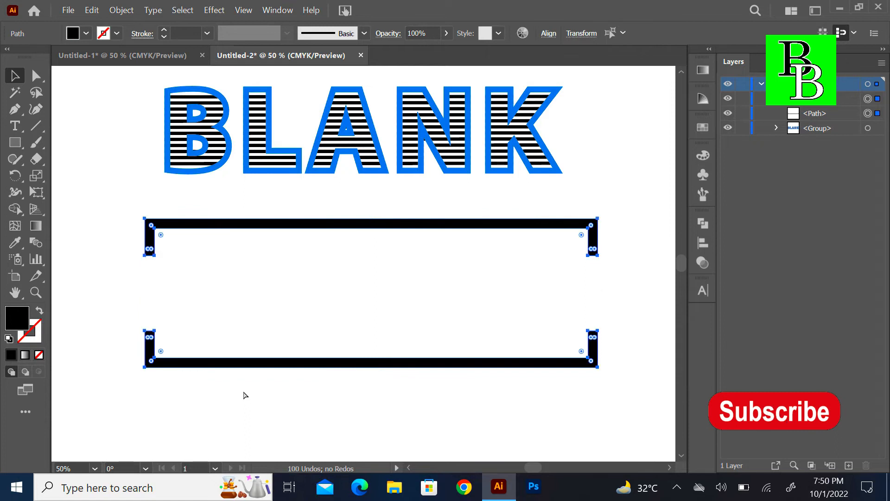
pyautogui.hotkey('ctrl', 'g')
# Step: Move the bracket frame around the BLANK lettering and center the two groups on each other horizontally and vertically
pyautogui.moveTo(256, 223); pyautogui.dragTo(239, 63)
pyautogui.scroll(3, 171, 112)
pyautogui.moveTo(99, 93); pyautogui.dragTo(309, 320)
pyautogui.click(550, 32)
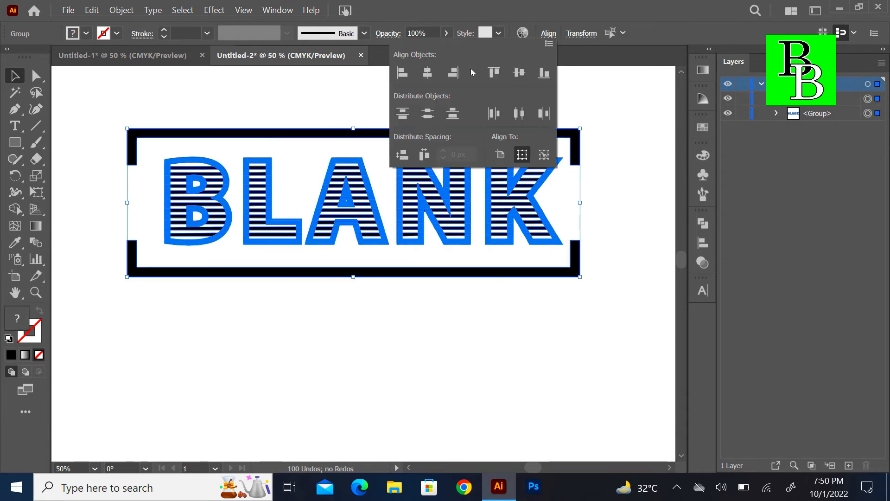
pyautogui.click(427, 73)
pyautogui.click(519, 73)
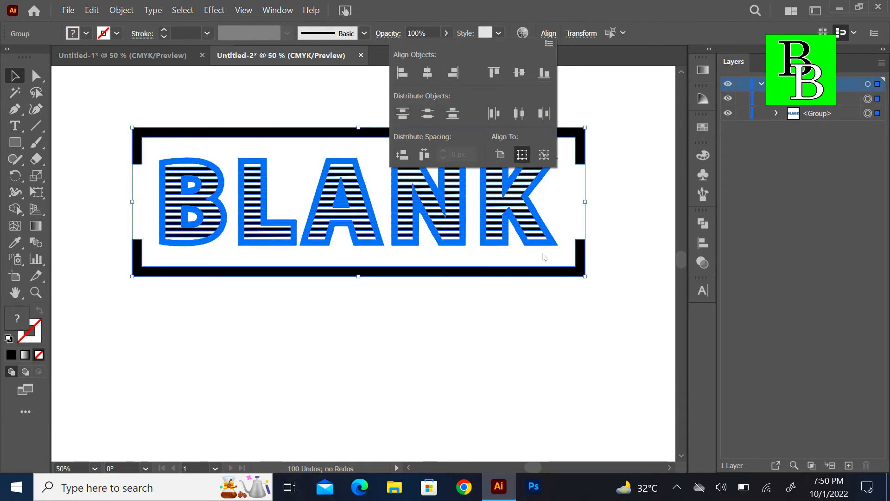
# Step: Group the bracket frame and the BLANK lettering into one object
pyautogui.click(543, 274)
pyautogui.click(542, 282)
pyautogui.moveTo(138, 105); pyautogui.dragTo(275, 279)
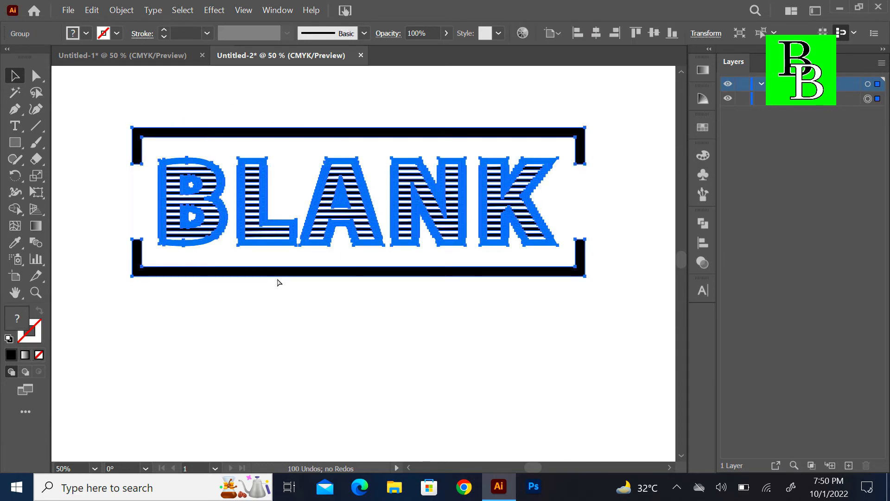
# Step: Make two copies of the framed BLANK design stacked below the original on the artboard
pyautogui.hotkey('ctrl', '-')
pyautogui.hotkey('ctrl', '-')
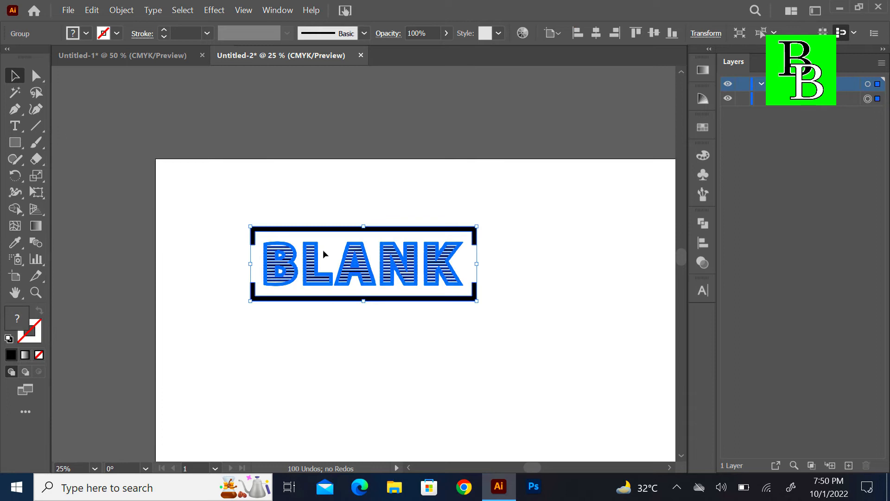
pyautogui.scroll(-3, 323, 249)
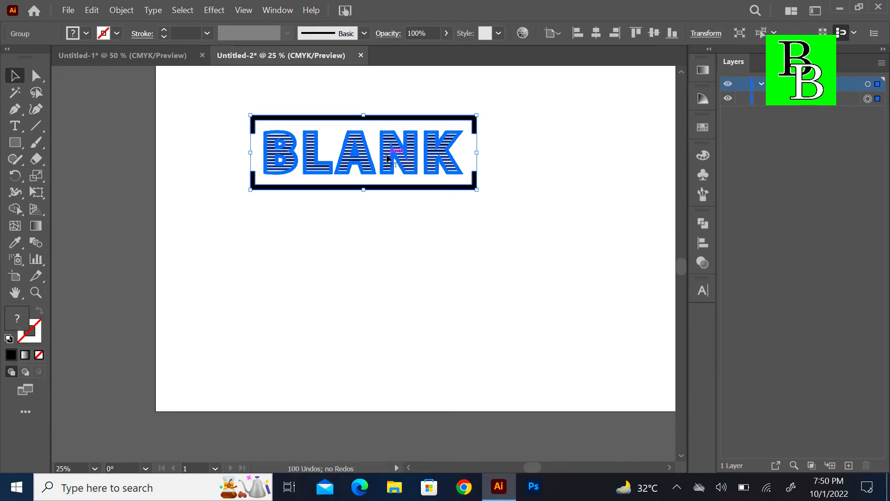
pyautogui.moveTo(388, 159); pyautogui.dragTo(393, 329)
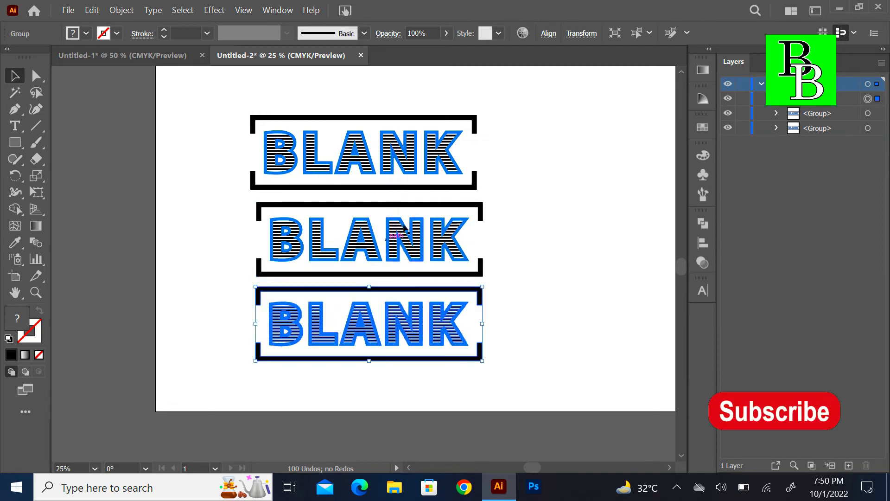
# Step: Rotate the uppermost framed BLANK design slightly clockwise and move it up a little
pyautogui.click(476, 188)
pyautogui.moveTo(476, 190); pyautogui.dragTo(467, 207)
pyautogui.moveTo(395, 157); pyautogui.dragTo(396, 144)
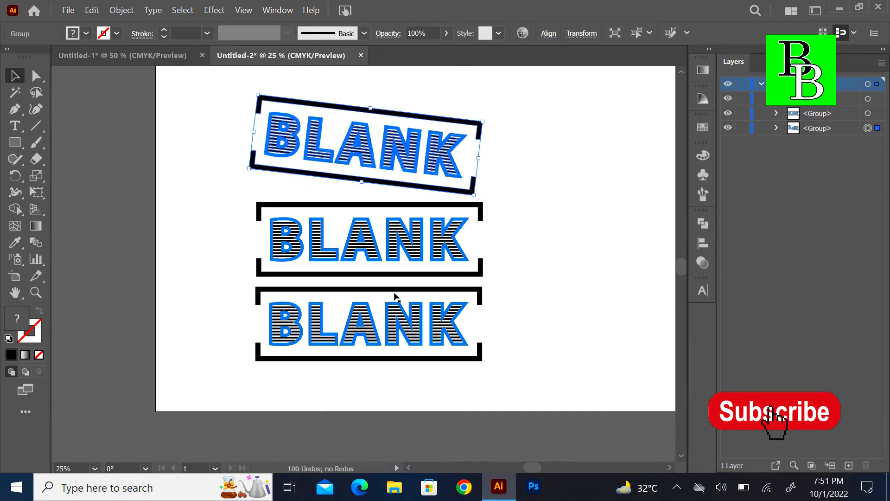
# Step: Rotate the lowest framed BLANK design clockwise and move it down slightly below the middle copy
pyautogui.click(397, 304)
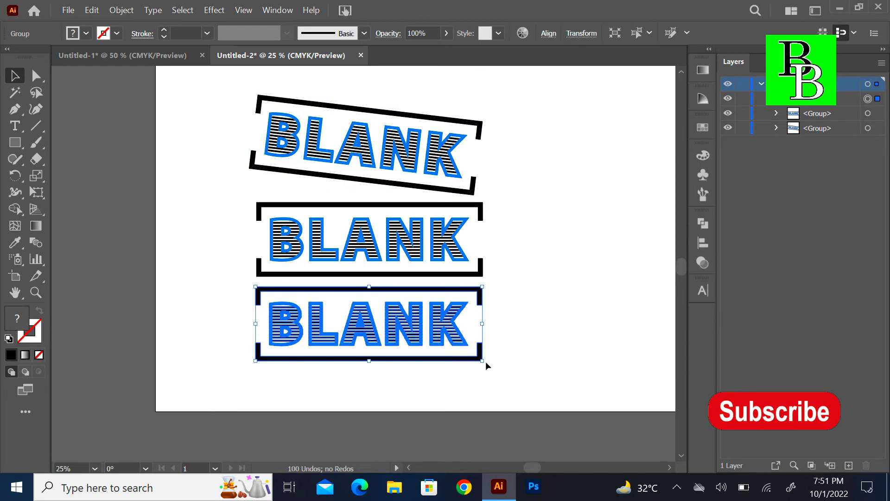
pyautogui.moveTo(481, 364); pyautogui.dragTo(455, 392)
pyautogui.moveTo(391, 320); pyautogui.dragTo(390, 341)
# Step: Fine-tune the tilt of the middle and uppermost framed BLANK designs by rotating each very slightly clockwise
pyautogui.click(459, 251)
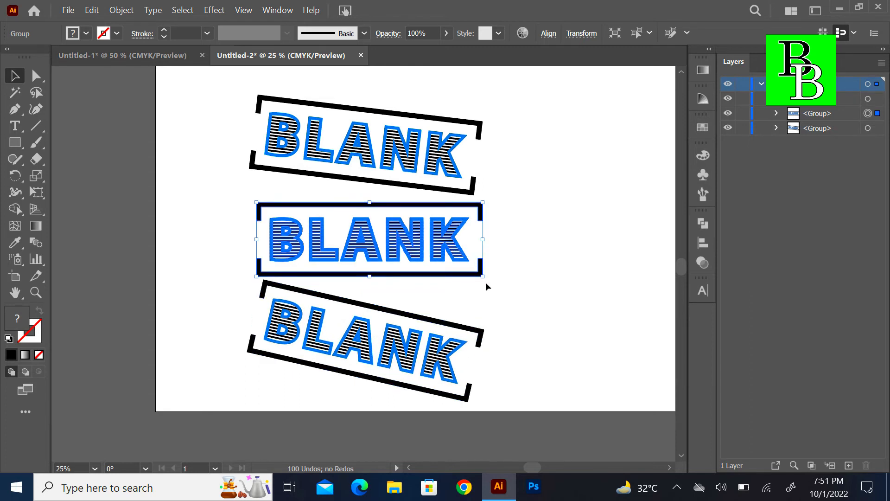
pyautogui.moveTo(488, 281)
pyautogui.mouseDown()
pyautogui.moveTo(493, 277)
pyautogui.moveTo(485, 294)
pyautogui.moveTo(486, 279)
pyautogui.mouseUp()
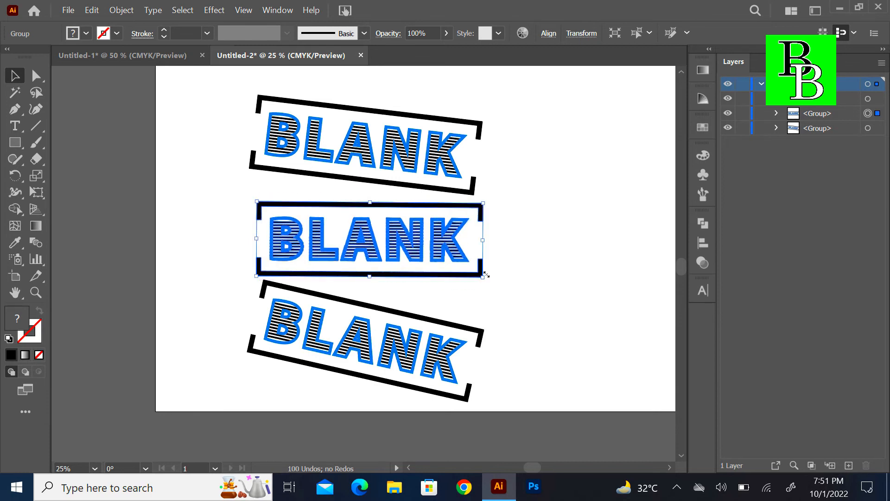
pyautogui.click(476, 194)
pyautogui.moveTo(478, 199)
pyautogui.mouseDown()
pyautogui.moveTo(485, 179)
pyautogui.moveTo(476, 202)
pyautogui.mouseUp()
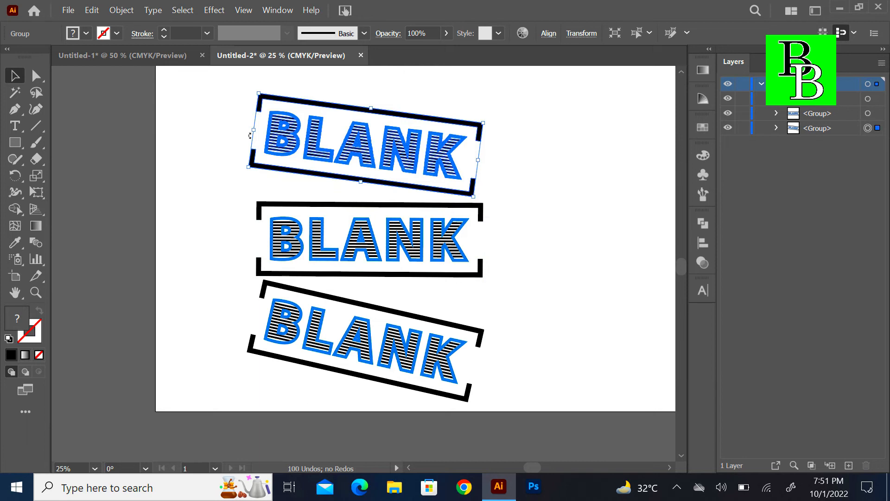
# Step: Group the three framed BLANK designs into one object and move them closer to the artboard's centre
pyautogui.press('ctrl')
pyautogui.hotkey('ctrl', '+')
pyautogui.hotkey('ctrl', '-')
pyautogui.hotkey('ctrl', '-')
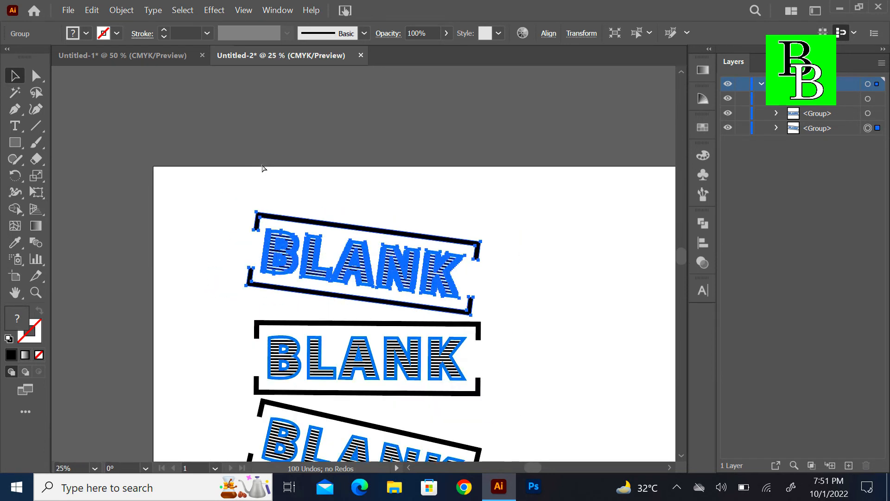
pyautogui.moveTo(273, 216); pyautogui.dragTo(474, 443)
pyautogui.moveTo(398, 346); pyautogui.dragTo(445, 328)
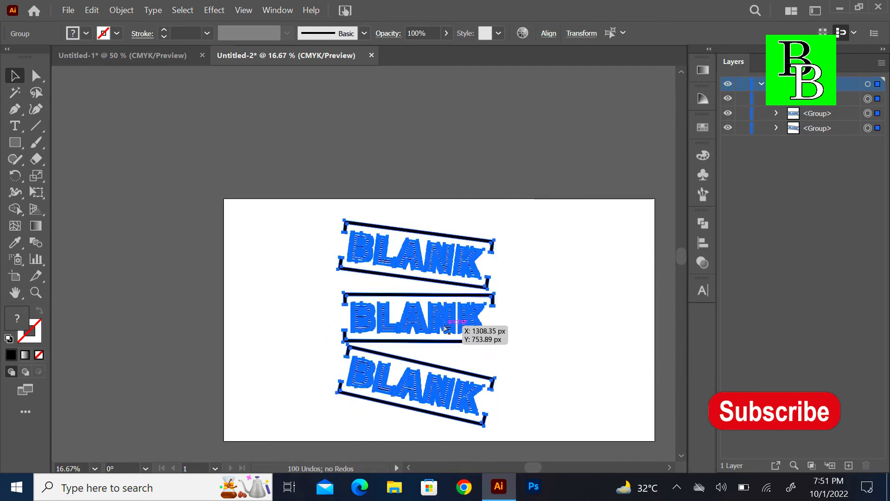
pyautogui.click(299, 318)
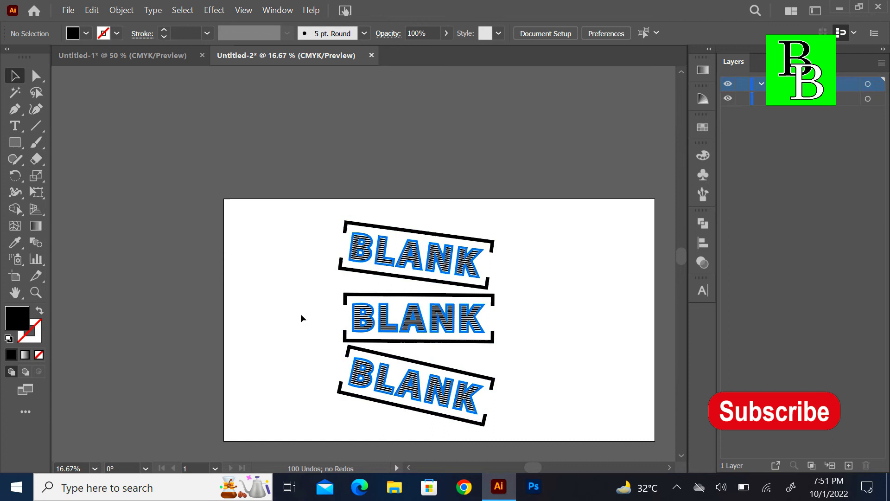
# Step: Open Hanging T-Shirt Mockup from New Volume (E:) in Photoshop and open the contents of its DESIGN HERE smart object
pyautogui.click(393, 487)
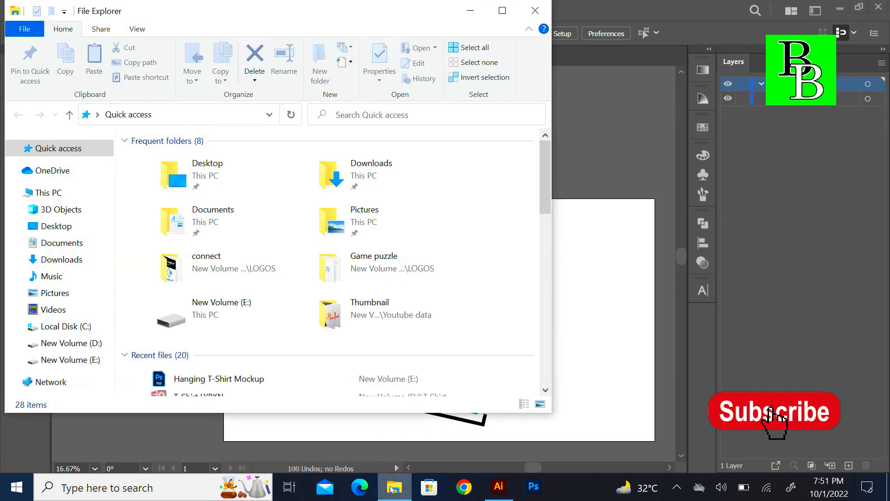
pyautogui.click(95, 360)
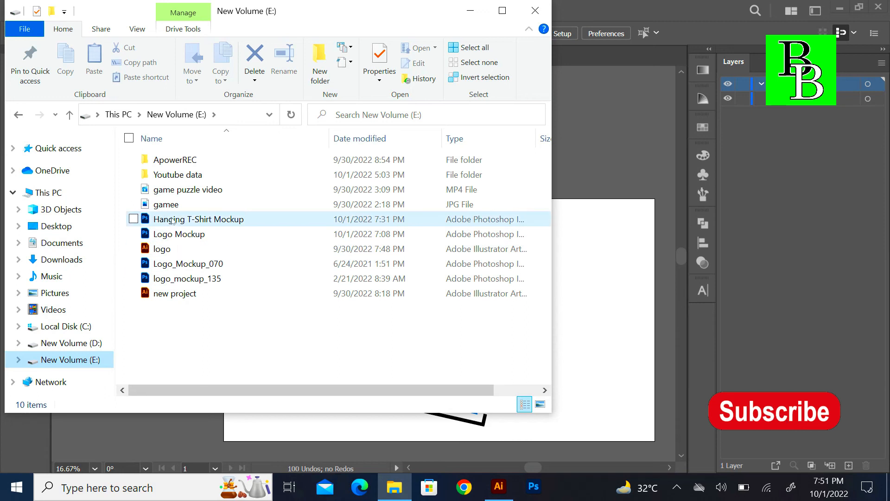
pyautogui.click(173, 221)
pyautogui.doubleClick(172, 220)
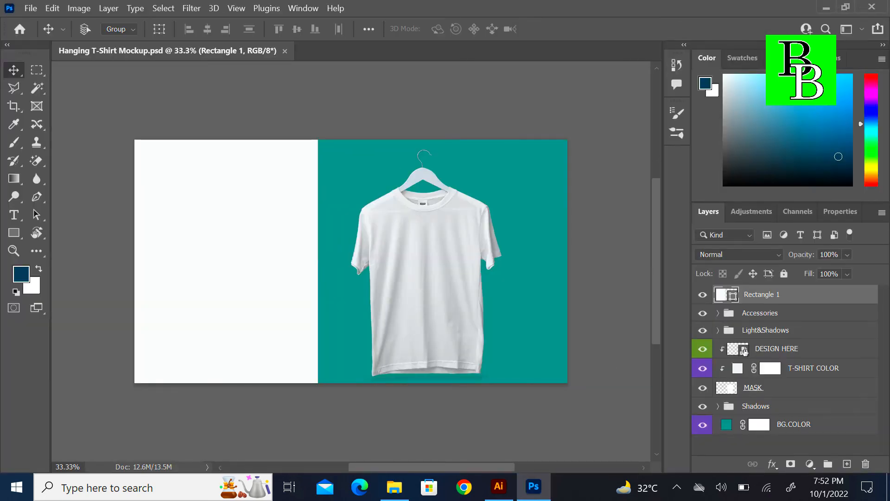
pyautogui.doubleClick(744, 351)
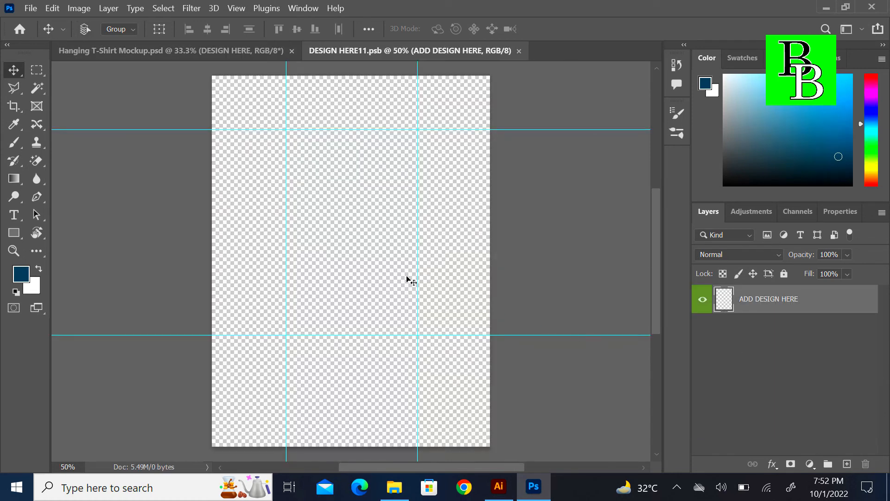
# Step: Copy the grouped BLANK designs from Illustrator and paste them as a smart object into DESIGN HERE11.psb in Photoshop
pyautogui.click(471, 491)
pyautogui.click(500, 491)
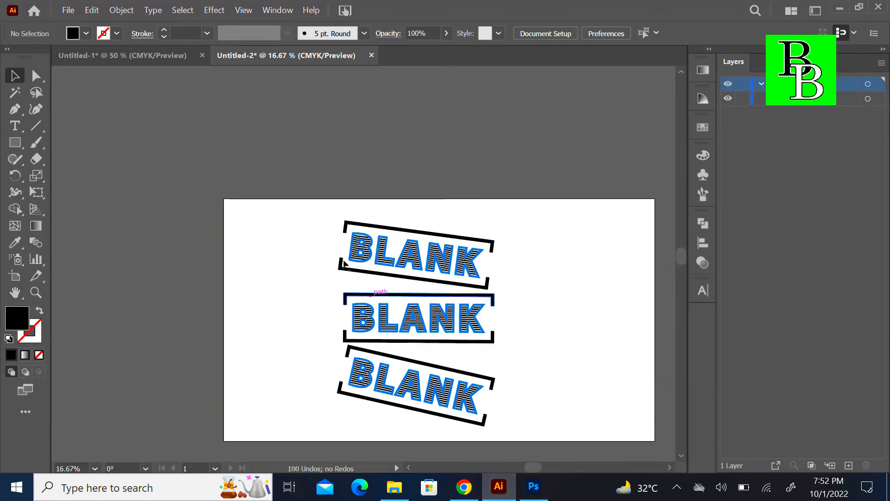
pyautogui.moveTo(308, 217); pyautogui.dragTo(484, 422)
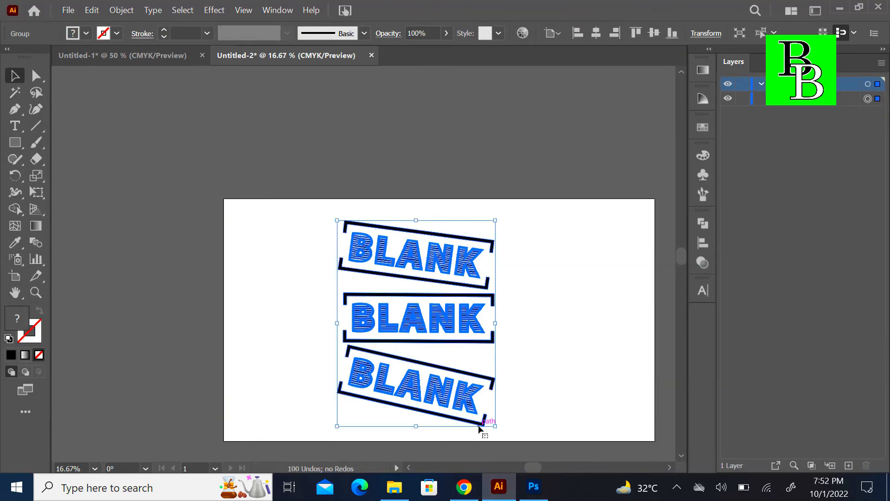
pyautogui.hotkey('ctrl', 'c')
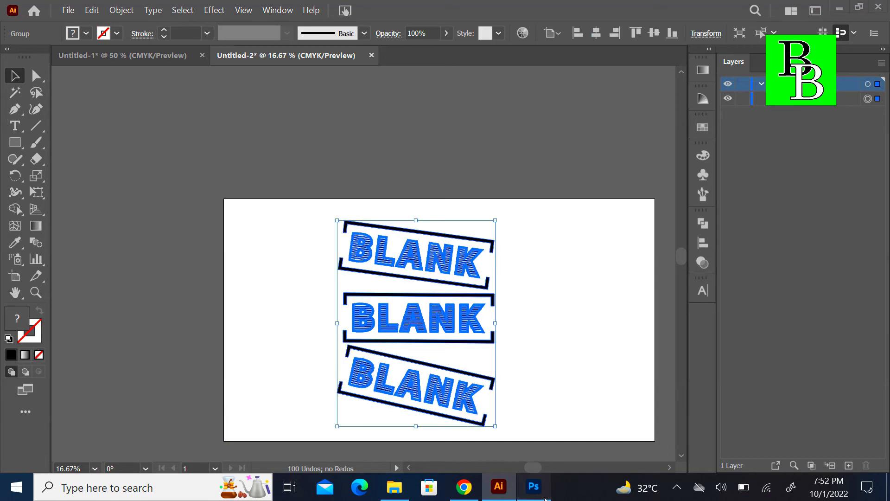
pyautogui.hotkey('alt', 'Tab')
pyautogui.hotkey('ctrl', 'v')
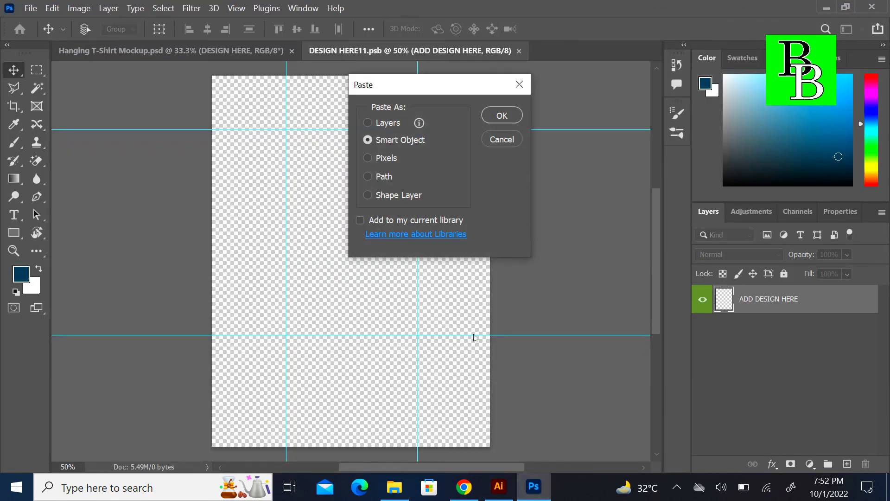
pyautogui.click(502, 116)
# Step: Scale the pasted BLANK artwork to about 64% and centre it horizontally on the canvas, between the horizontal guides
pyautogui.moveTo(459, 401); pyautogui.dragTo(410, 338)
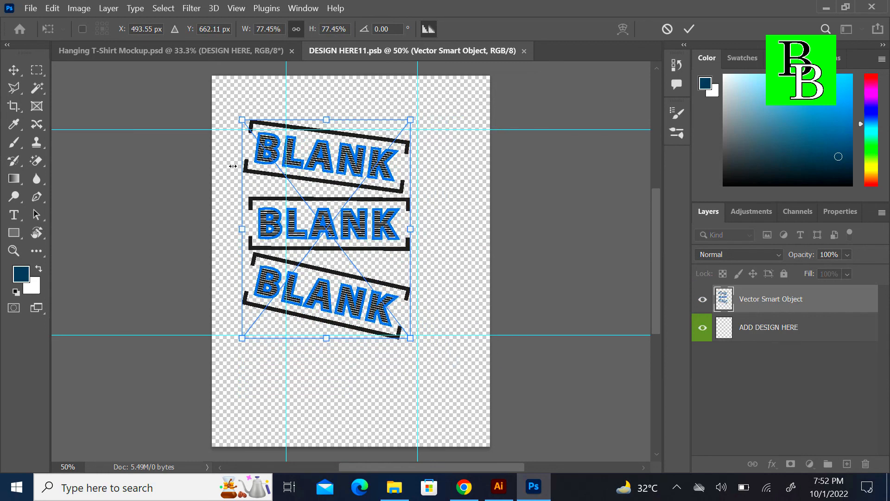
pyautogui.moveTo(240, 114); pyautogui.dragTo(270, 152)
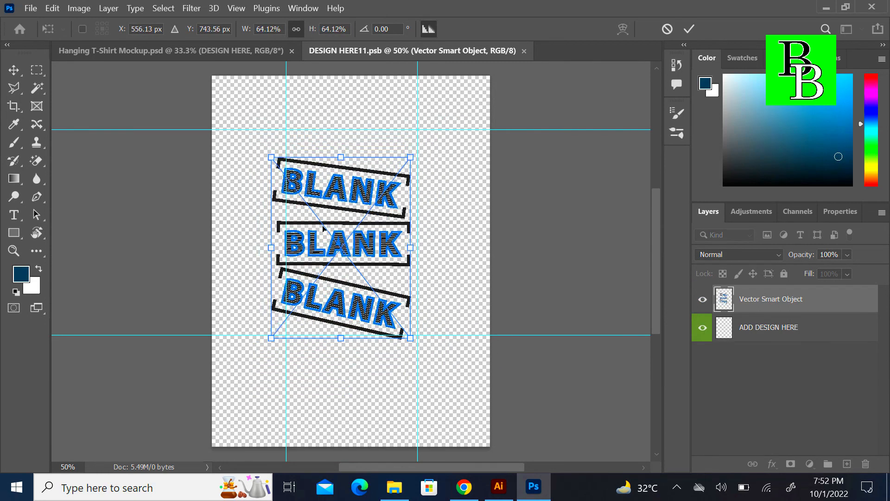
pyautogui.moveTo(348, 246); pyautogui.dragTo(351, 246)
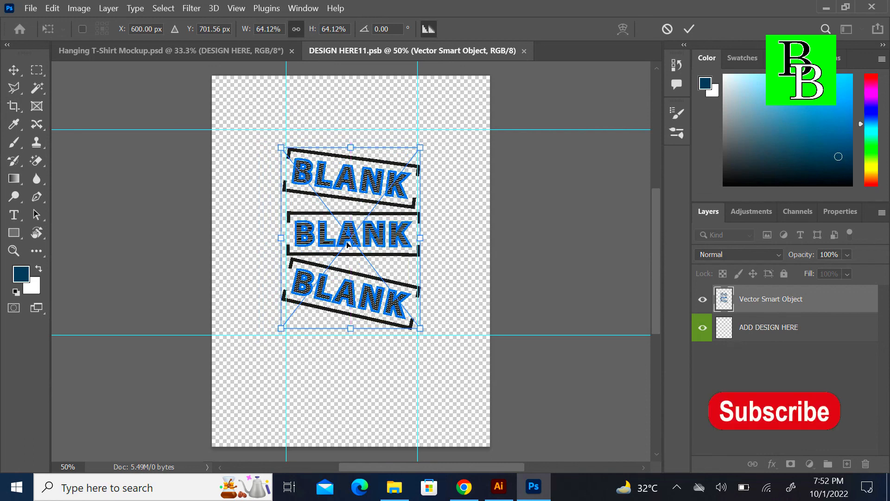
# Step: Commit the placement, save DESIGN HERE11.psb and return to the Hanging T-Shirt Mockup document
pyautogui.hotkey('ctrl', 's')
pyautogui.click(415, 201)
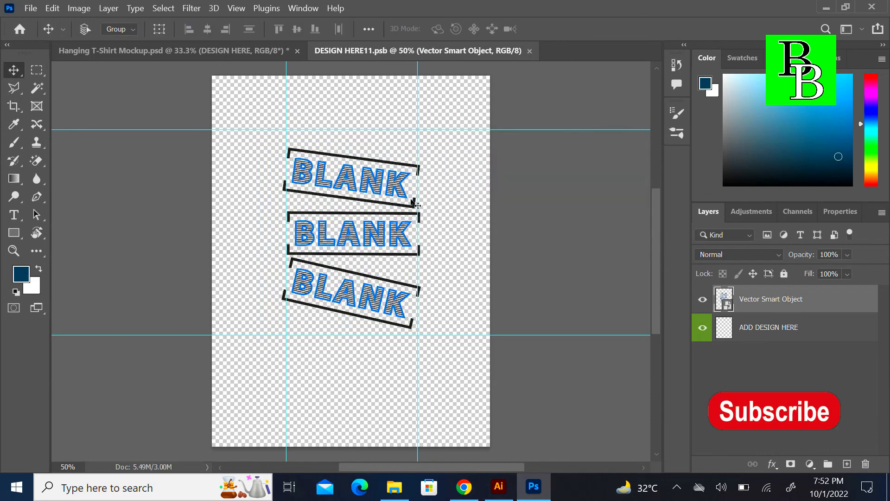
pyautogui.click(257, 50)
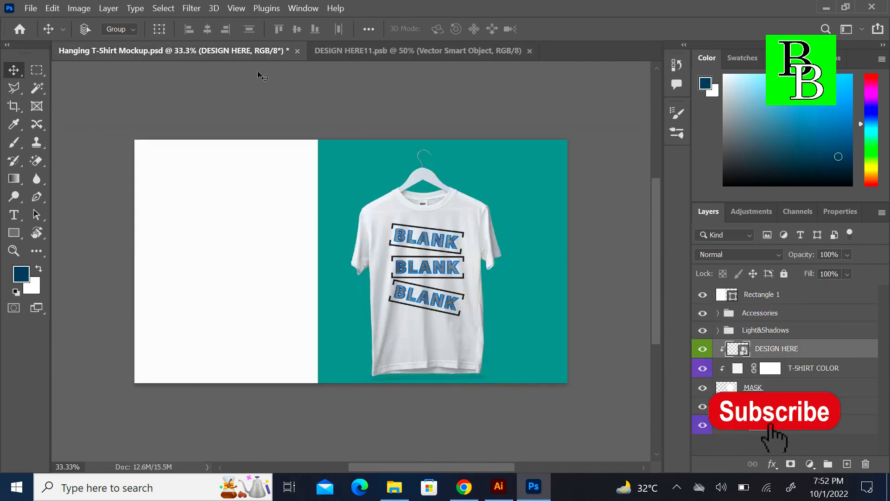
# Step: Paste the BLANK artwork into the mockup as a smart object above Rectangle 1 and place it over the white area
pyautogui.hotkey('ctrl', 'v')
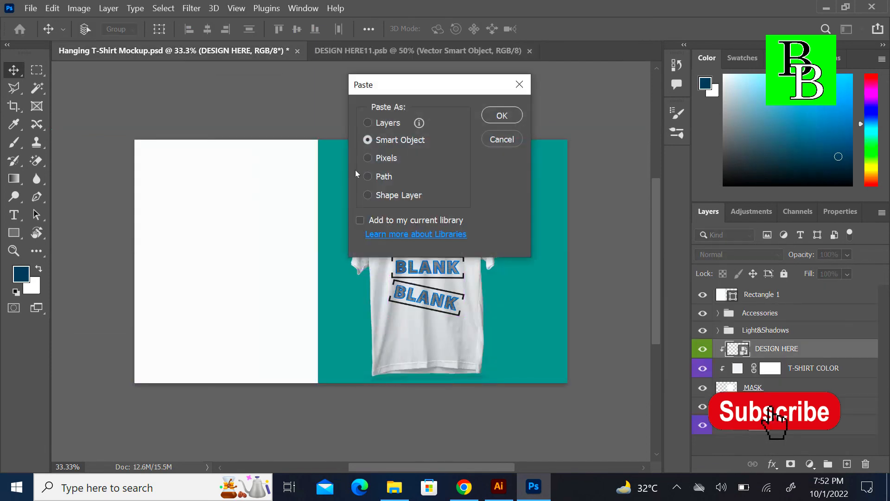
pyautogui.click(486, 115)
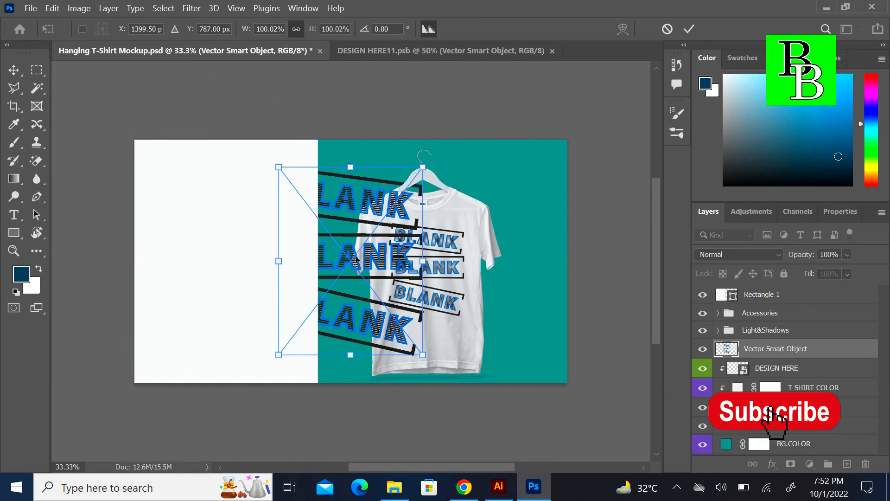
pyautogui.moveTo(751, 341); pyautogui.dragTo(741, 292)
pyautogui.moveTo(355, 271); pyautogui.dragTo(218, 266)
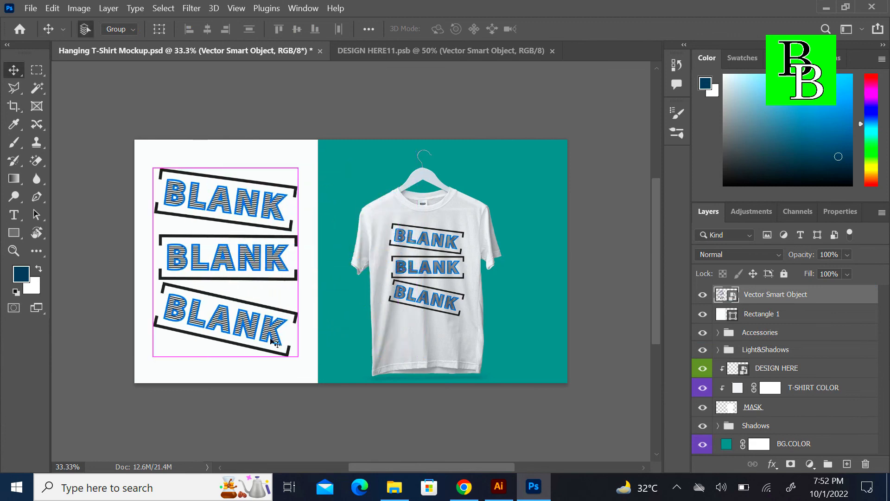
# Step: Enlarge the BLANK artwork on the white area so it nearly fills the width of the white rectangle
pyautogui.hotkey('ctrl', 't')
pyautogui.moveTo(298, 356); pyautogui.dragTo(309, 369)
pyautogui.moveTo(152, 169); pyautogui.dragTo(137, 158)
pyautogui.press('Return')
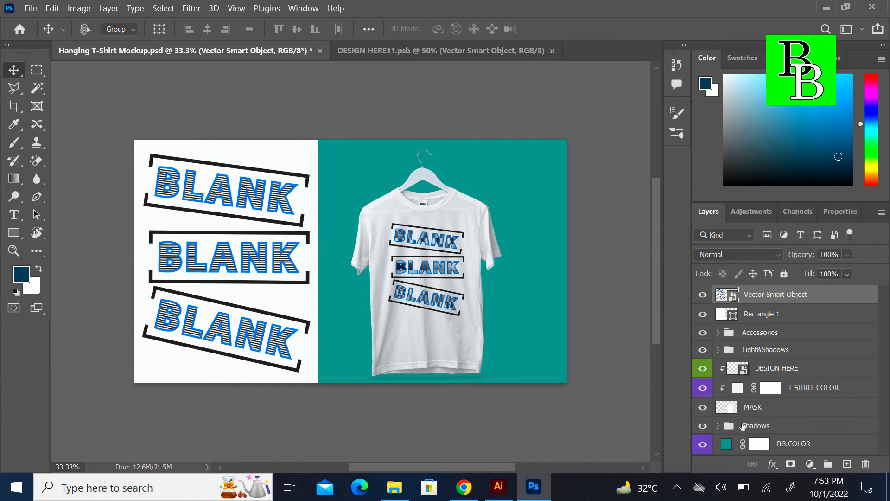
# Step: Change the BG.COLOR fill layer behind the T-shirt to the periwinkle blue #858ed5
pyautogui.doubleClick(724, 446)
pyautogui.moveTo(552, 252)
pyautogui.mouseDown()
pyautogui.moveTo(609, 220)
pyautogui.moveTo(555, 224)
pyautogui.moveTo(544, 209)
pyautogui.moveTo(551, 206)
pyautogui.mouseUp()
pyautogui.click(672, 239)
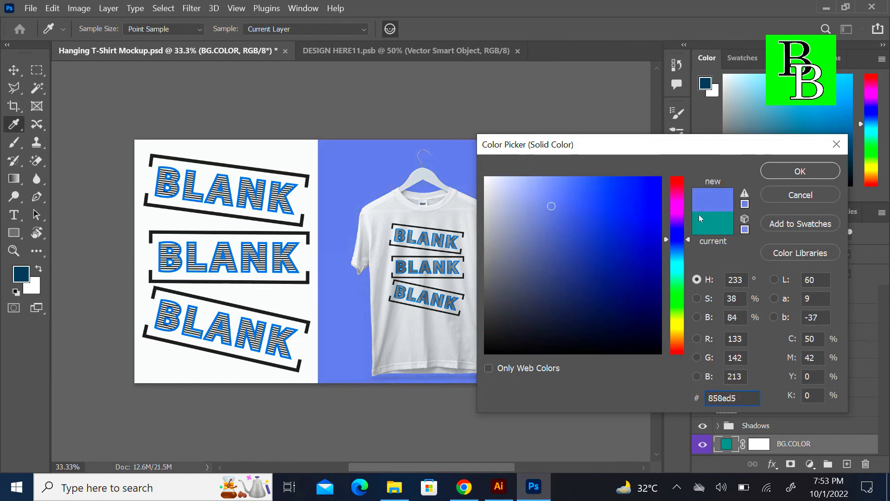
pyautogui.click(766, 170)
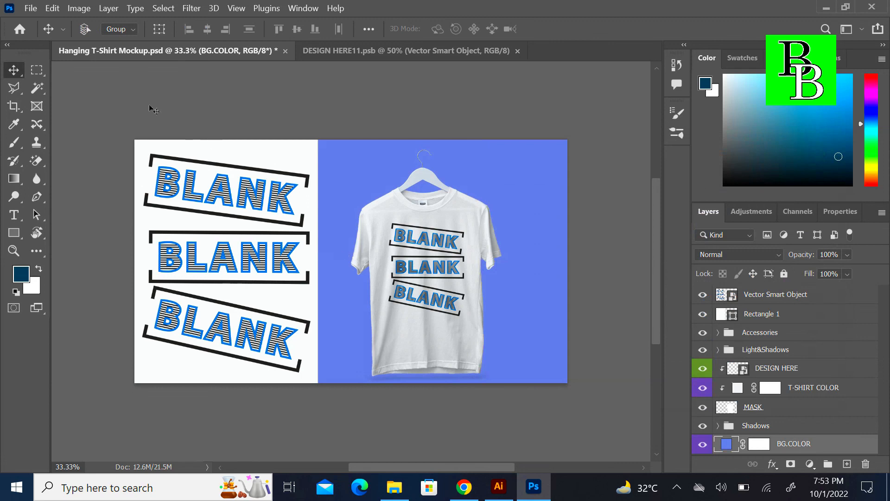